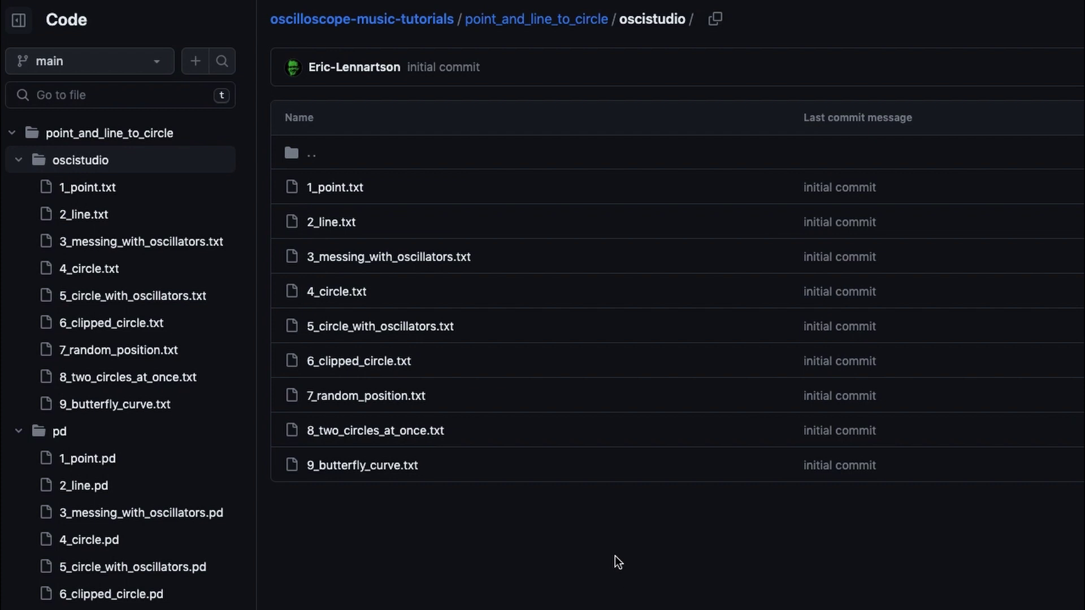
Open 1_point.txt in the oscistudio folder on GitHub to view its preset code
left_click(334, 187)
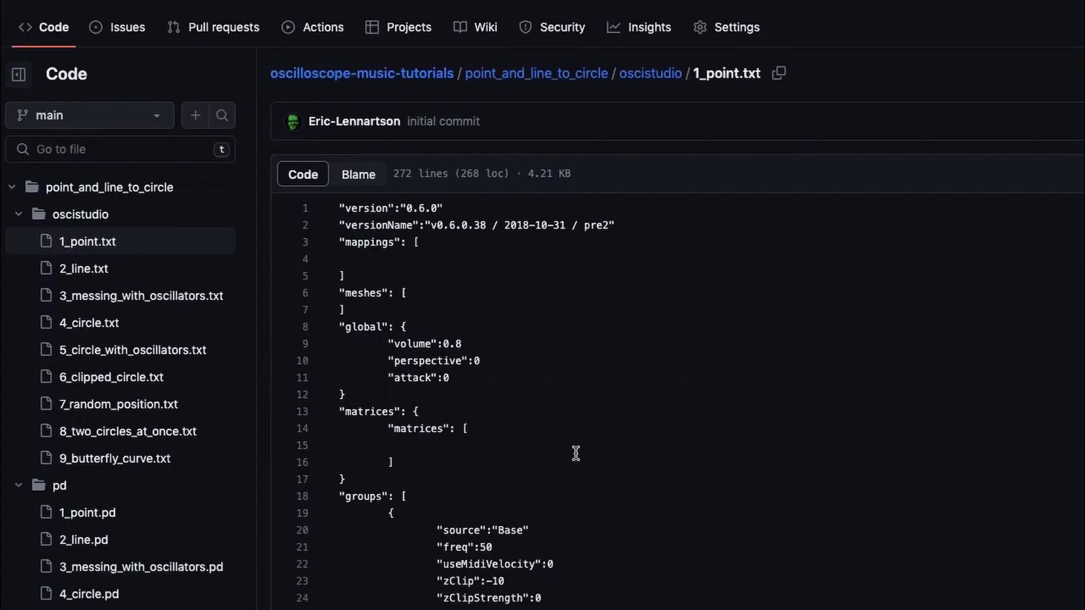
scroll(576, 454, "down", 10)
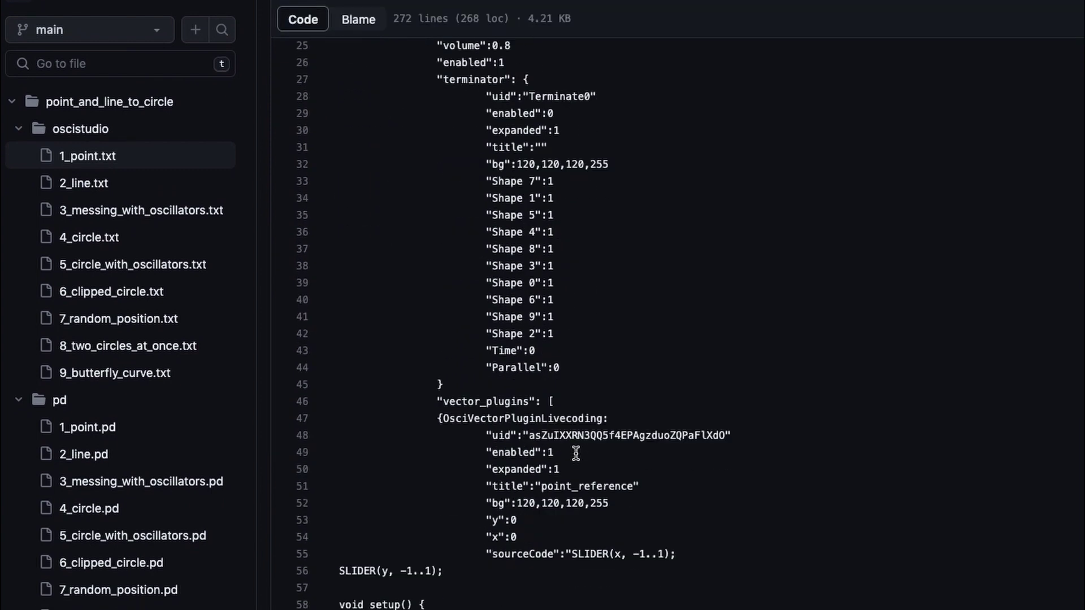
scroll(575, 455, "down", 4)
scroll(576, 456, "down", 3)
scroll(576, 455, "down", 2)
scroll(575, 455, "down", 1)
scroll(576, 454, "up", 1)
left_click_drag(445, 250, 327, 214)
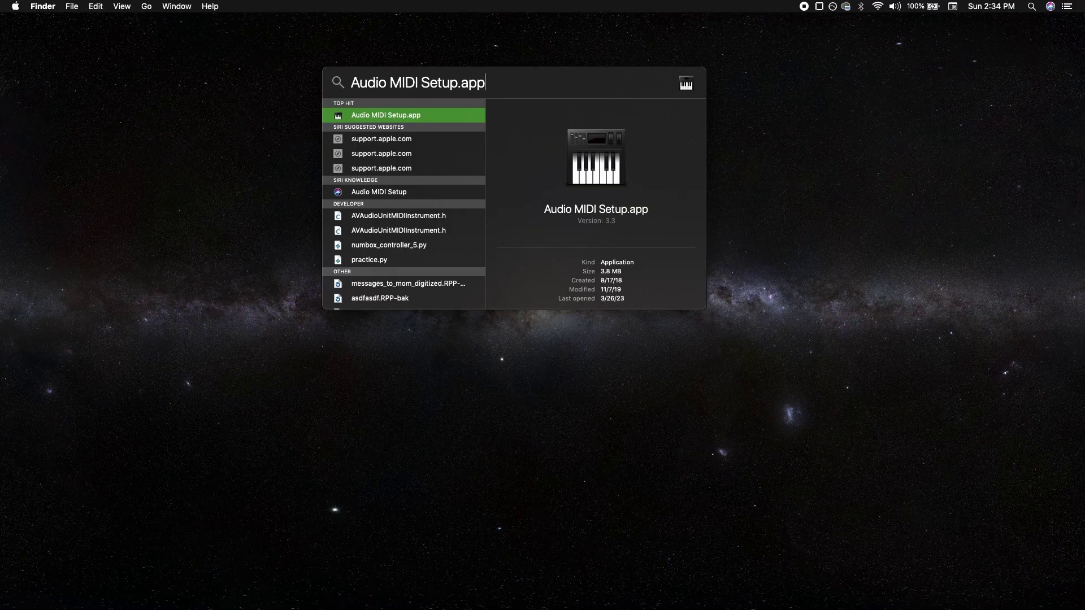
In Audio MIDI Setup, create a 'Scope + Speakers' aggregate device using M4 and Built-in Output
key("Return")
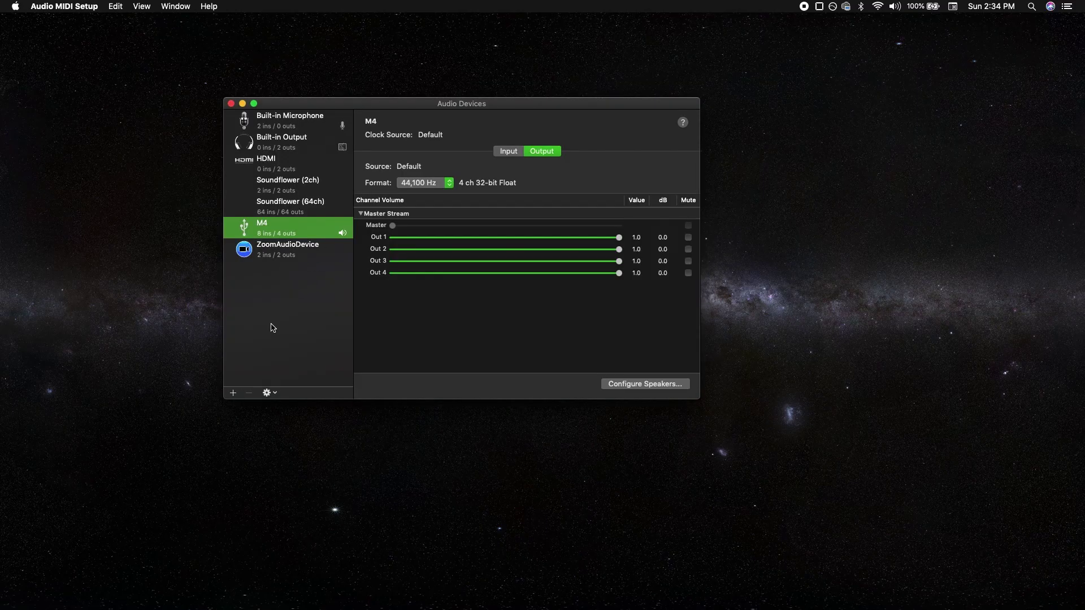
left_click(234, 393)
left_click(259, 402)
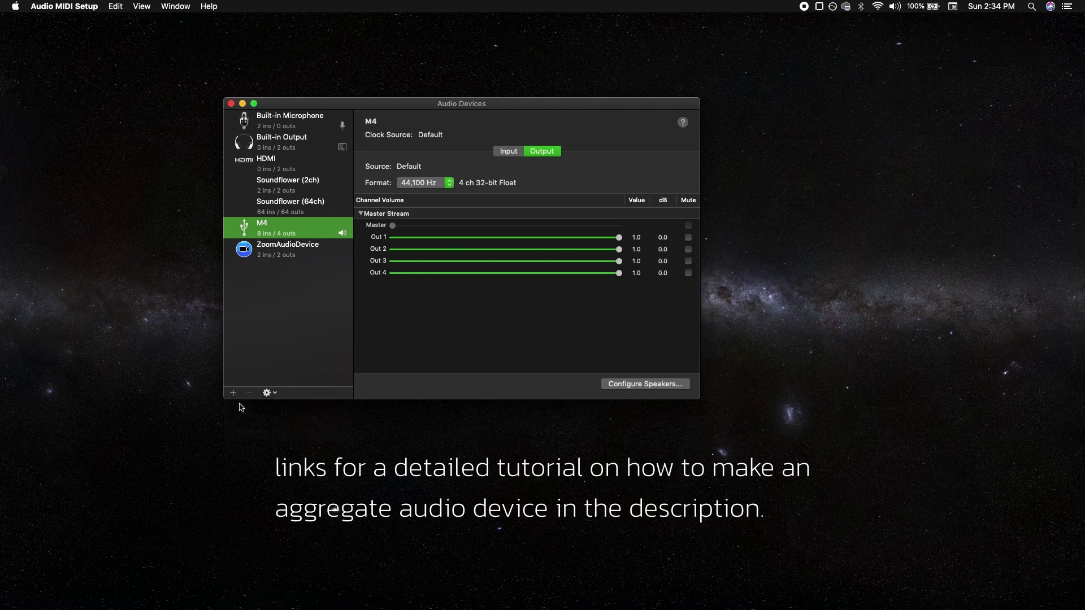
left_click(286, 268)
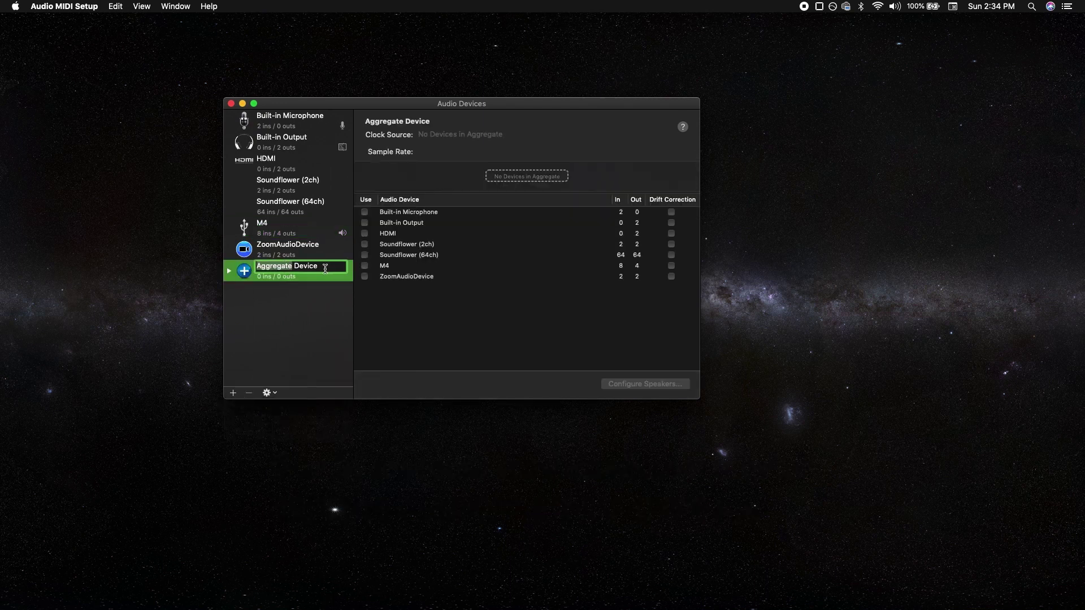
left_click_drag(327, 268, 253, 268)
type("Scope + Speakers")
key("Return")
left_click(365, 266)
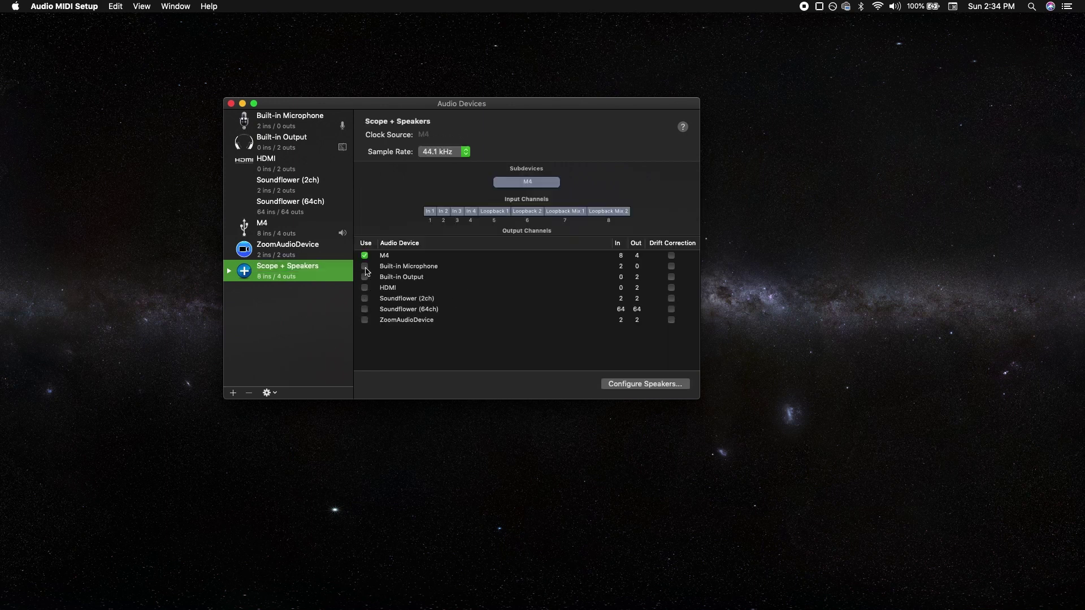
left_click(365, 277)
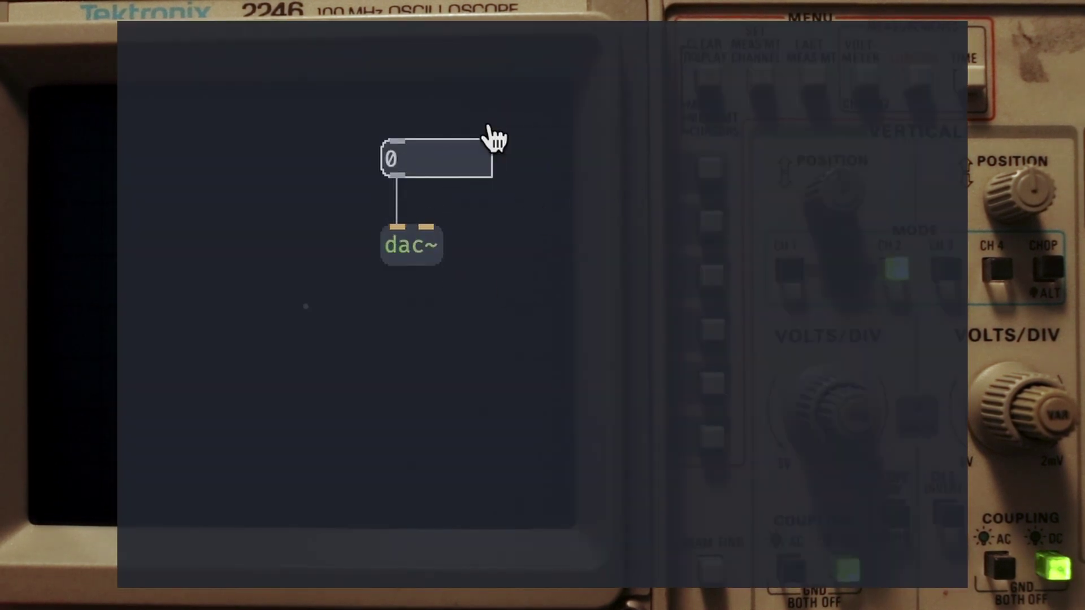
Wire a duplicate number box to dac~'s right inlet and write x/y SLIDER lines and gen function
key("ctrl+d")
mouse_move(475, 179)
left_mouse_down()
mouse_move(570, 160)
mouse_move(427, 227)
left_mouse_up()
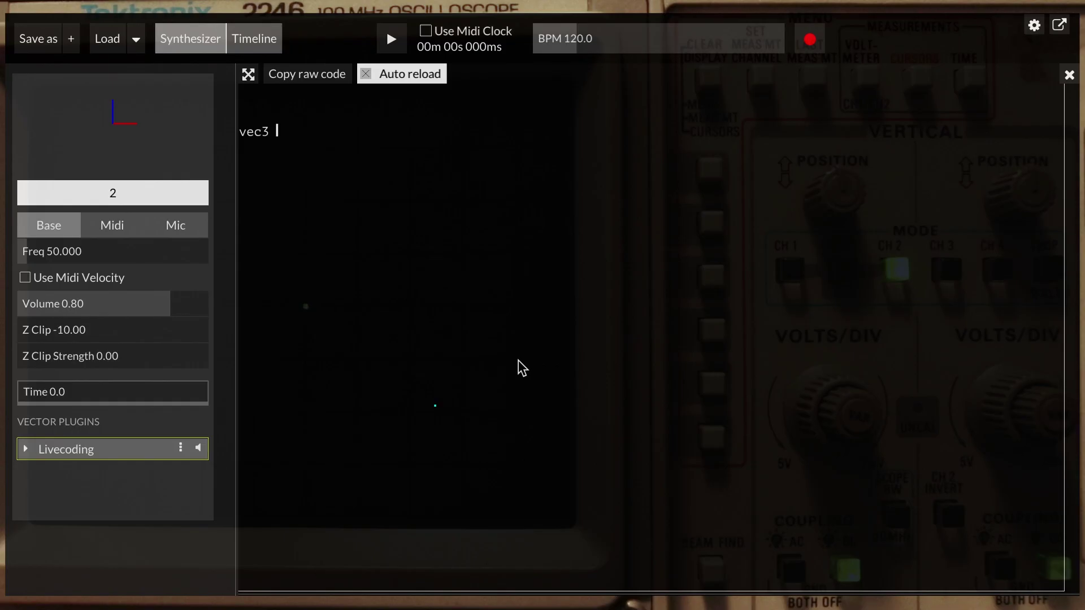
type("gen(float t) {")
key("Return")
type("}")
key("Up")
key("Return")
key("Tab")
type("vec3 v = vec3();")
key("Return")
type("return v;SLIDER(x, -1..1);")
key("Return")
type("SLIDER(y, -1..1);")
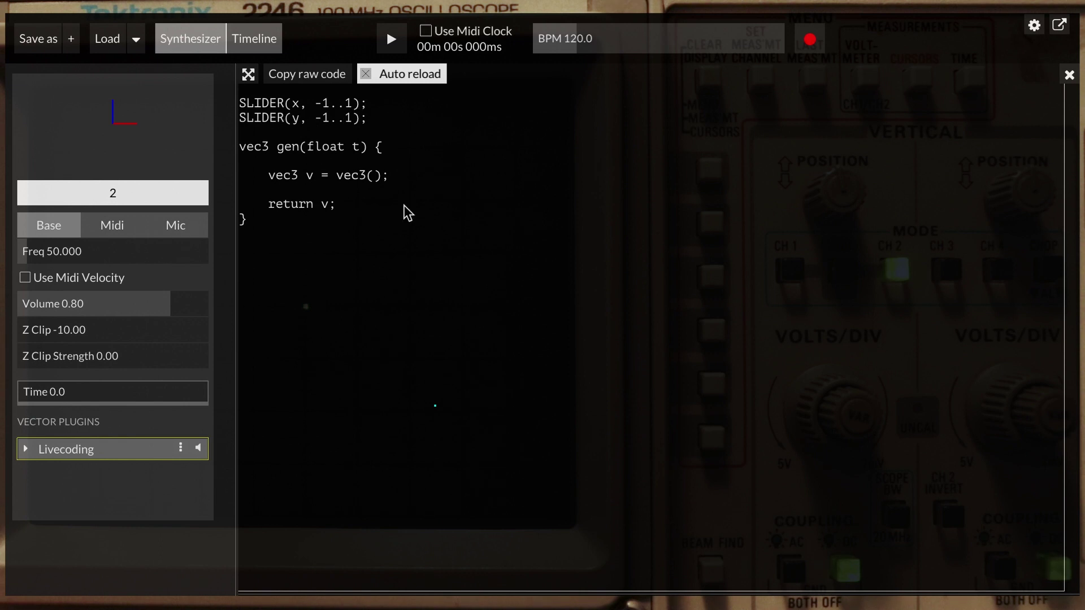
Put x, y into vec3(), expand the Livecoding plugin, and drag the number boxes to move the dot
left_click(373, 176)
type("x, y")
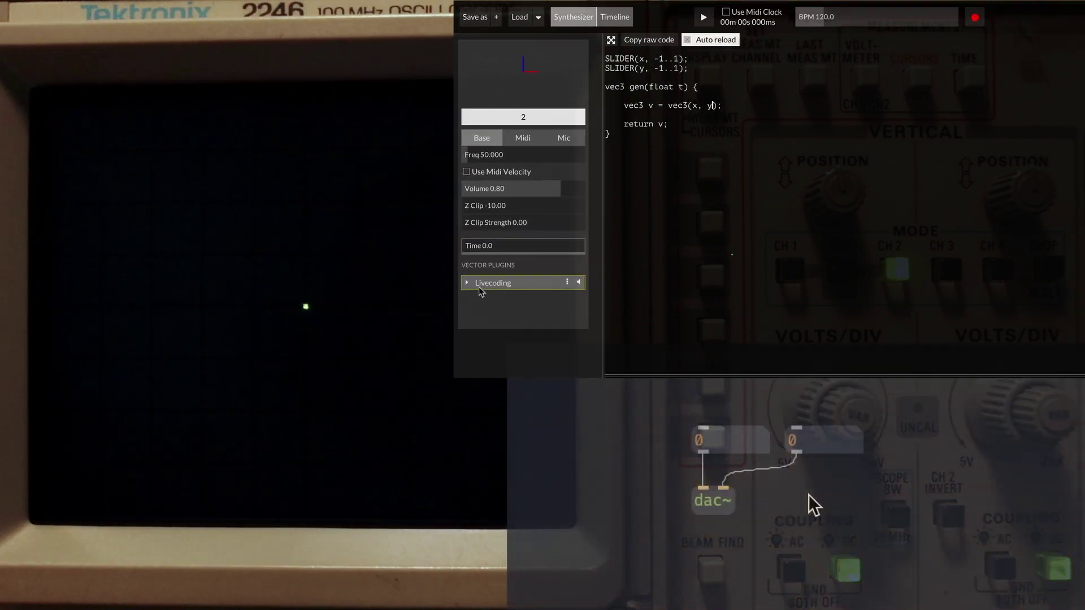
left_click(481, 277)
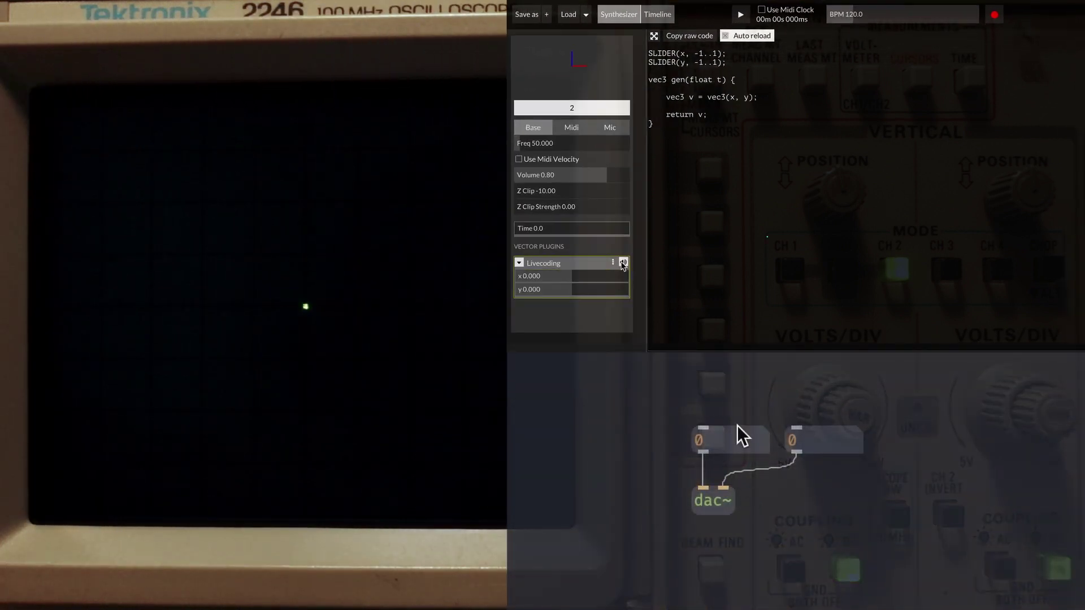
left_click_drag(737, 438, 751, 355)
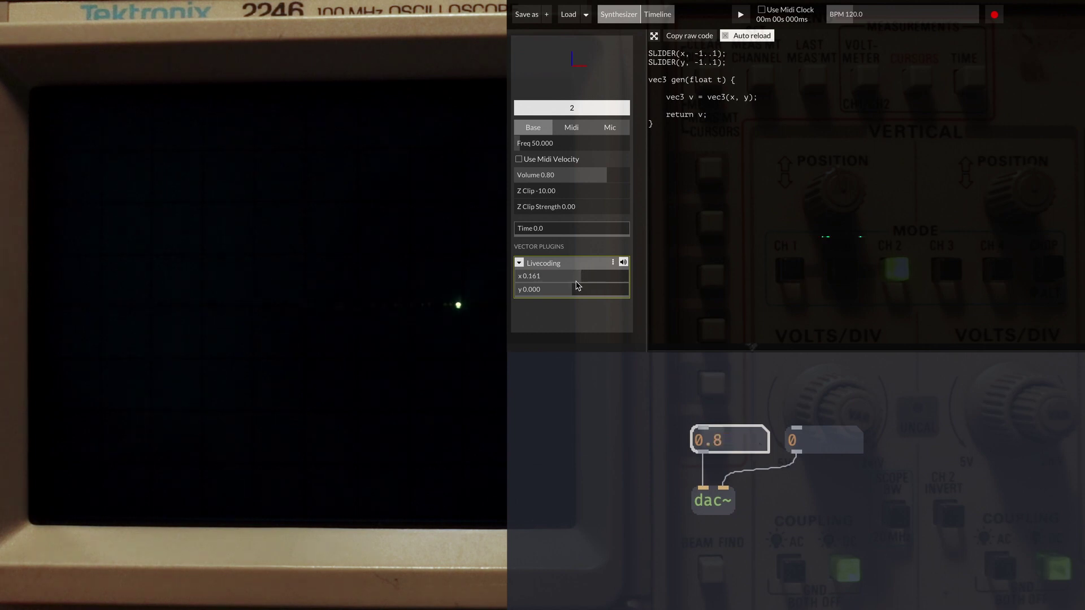
left_click_drag(574, 289, 592, 296)
left_click_drag(854, 441, 860, 519)
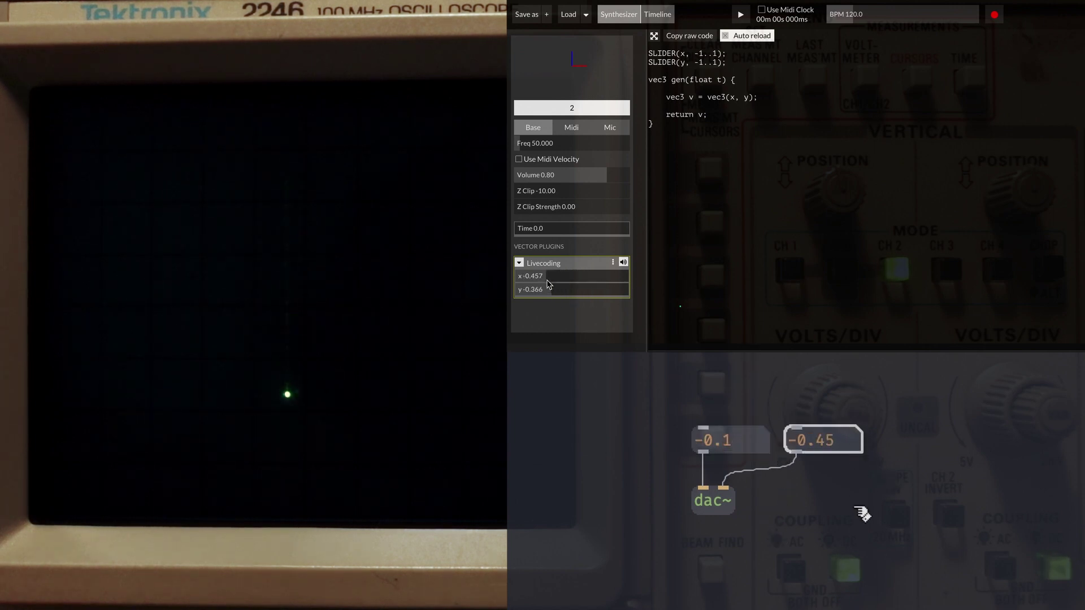
left_click_drag(547, 277, 569, 277)
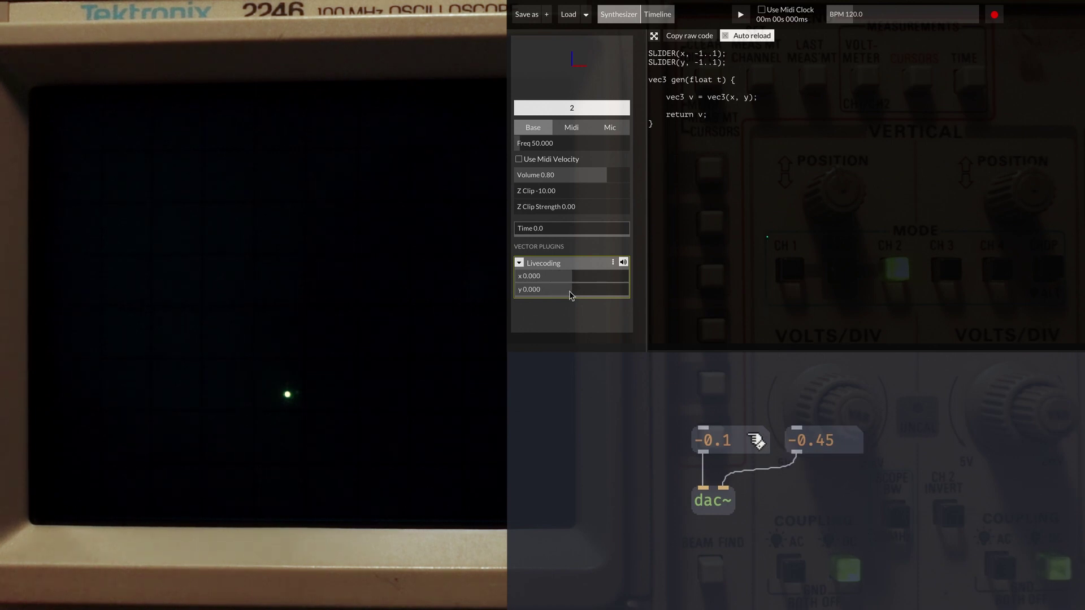
Push the dot past the edge with x above 1, then reset y and x to 0
left_click_drag(729, 439, 754, 339)
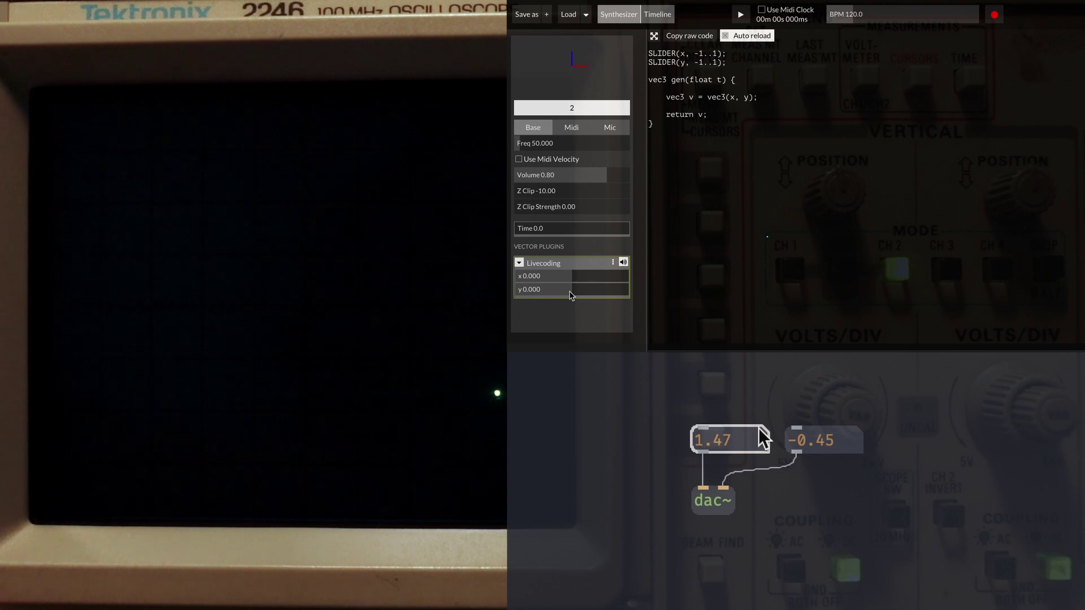
mouse_move(761, 455)
left_mouse_down()
mouse_move(754, 399)
mouse_move(766, 464)
mouse_move(812, 415)
left_mouse_up()
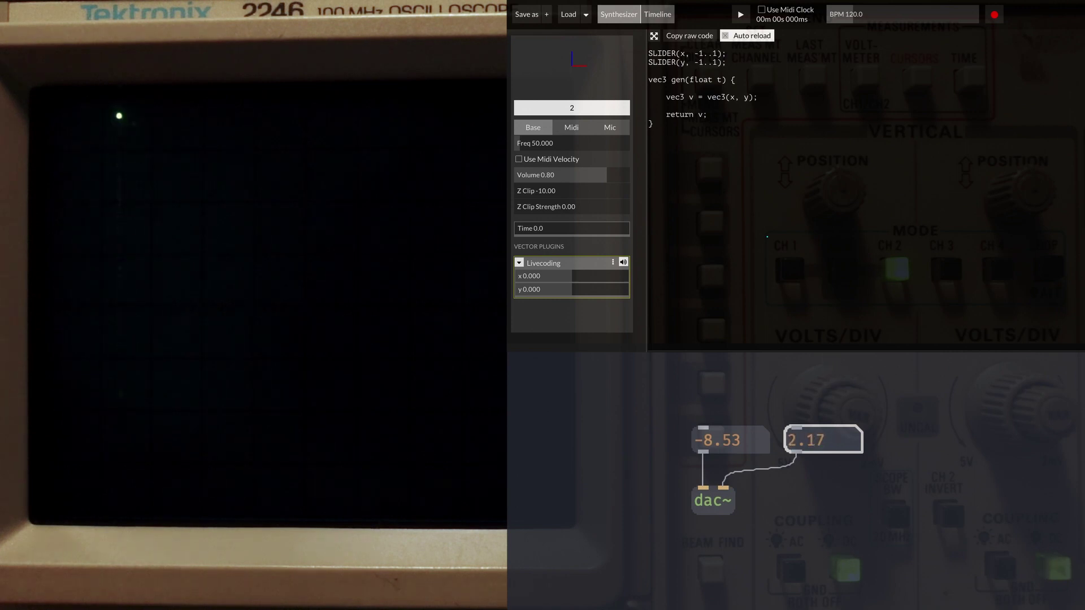
type("1")
left_click_drag(857, 424, 857, 400)
type("0")
key("Return")
left_click(746, 439)
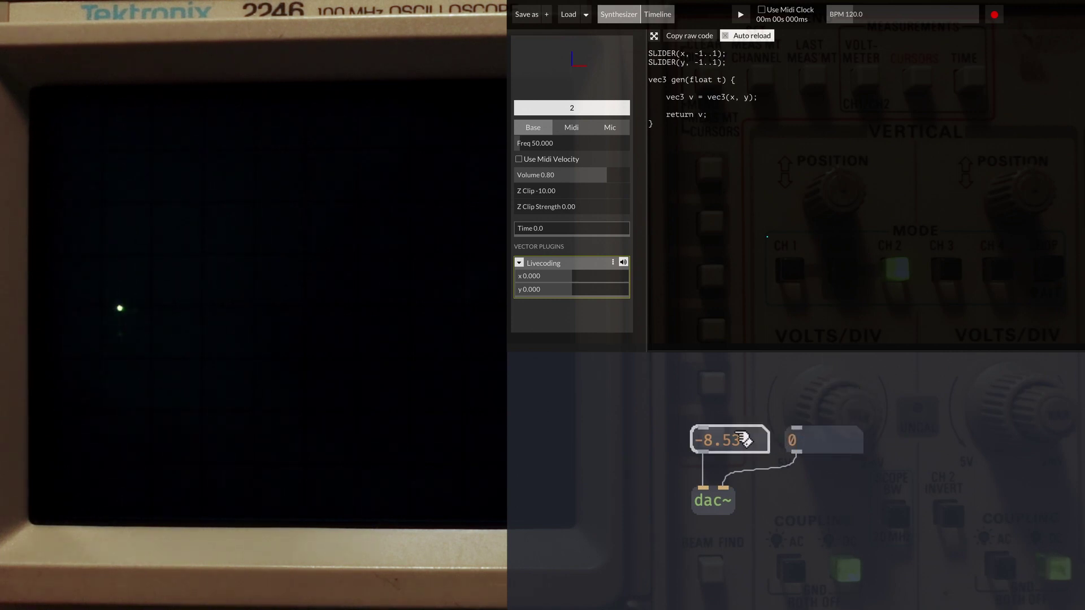
type("0")
key("Return")
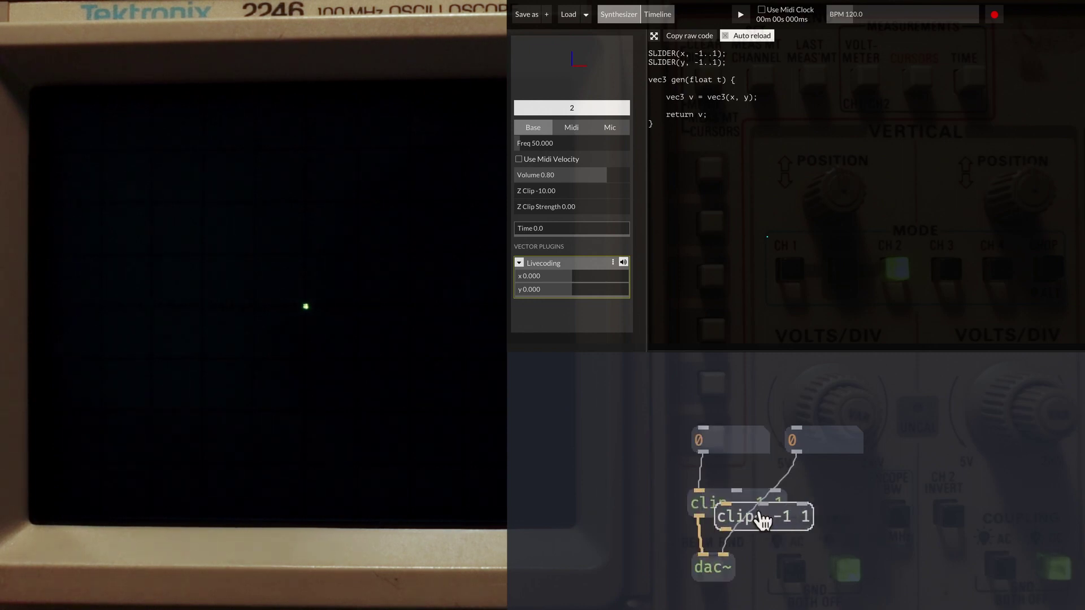
Shift the right channel's number box and clip~ further right to make room for rewiring
left_click_drag(823, 463, 815, 452)
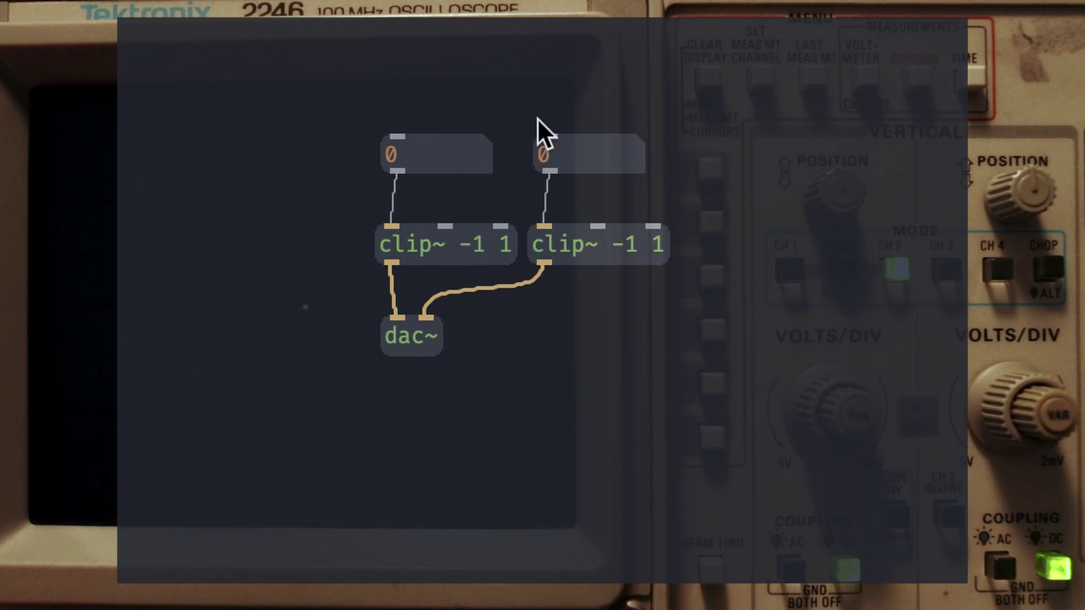
Insert a phasor~ under the left number box and change vec3(x, y) to vec3(t, y)
mouse_move(404, 78)
left_mouse_down()
mouse_move(436, 187)
mouse_move(518, 232)
left_mouse_up()
key("shift+Up")
key("shift+Up")
key("shift+Up")
left_click(441, 187)
key("ctrl+1")
type("phasor~")
key("ctrl+k")
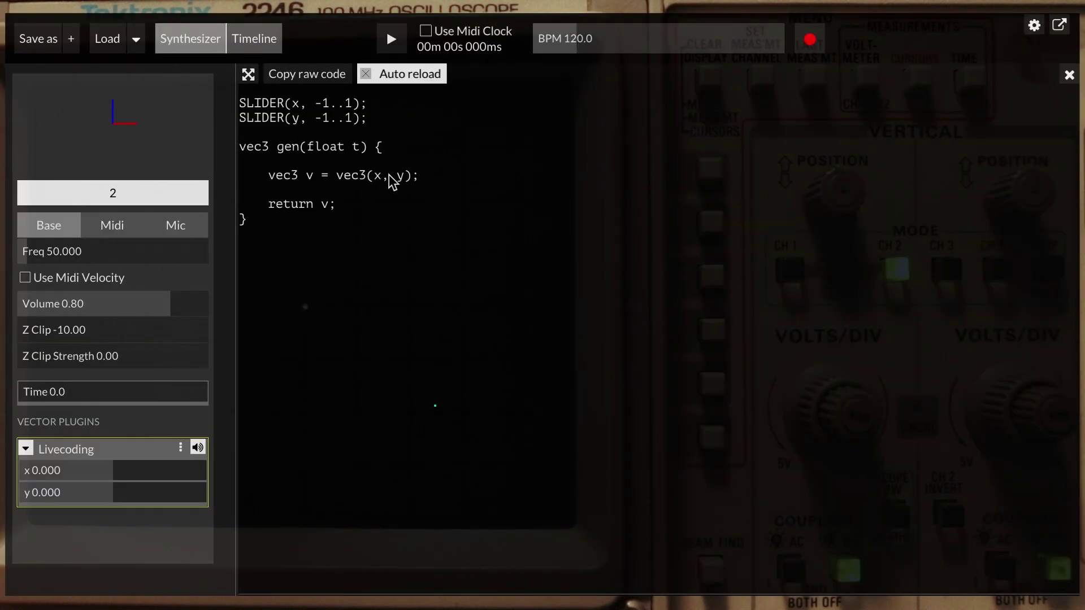
left_click(386, 175)
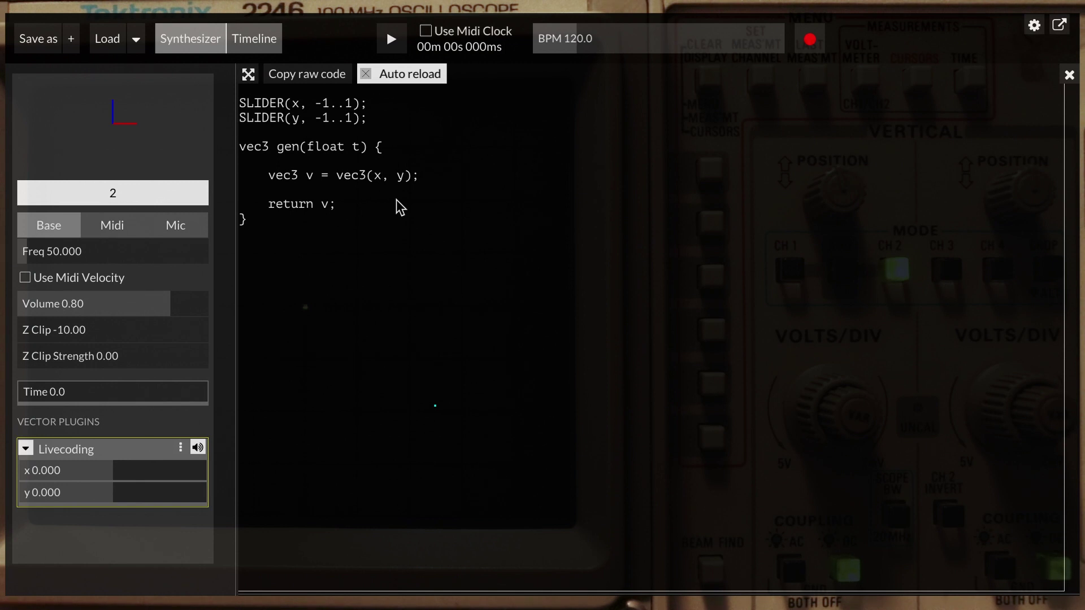
key("BackSpace")
type("t")
Set OsciStudio Freq to 151, phasor~ frequency to 60, and the y number box to -0.4
left_click_drag(124, 255, 109, 263)
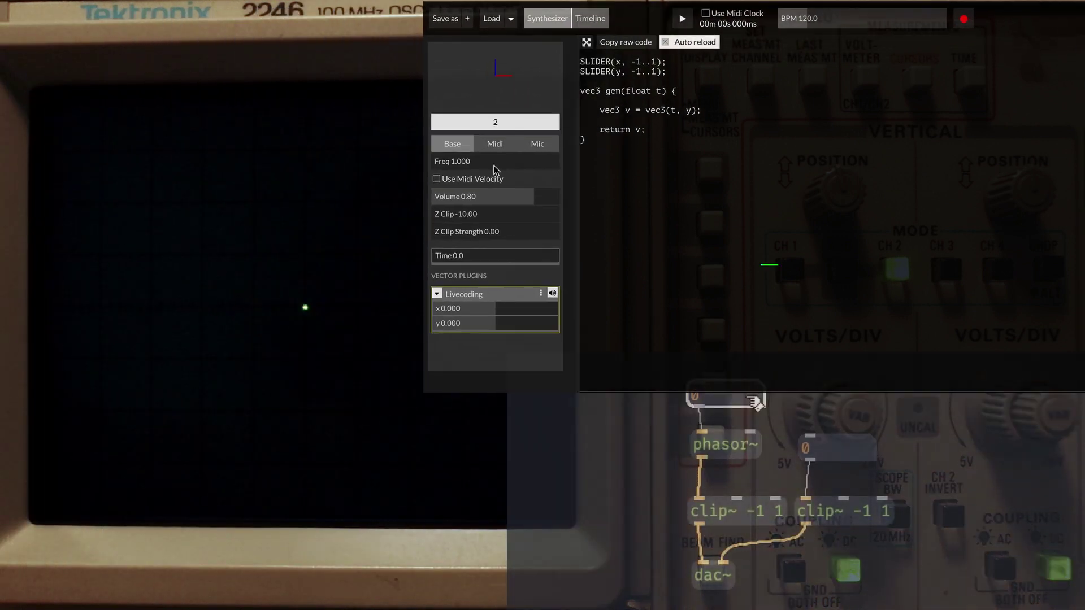
left_click_drag(757, 402, 754, 356)
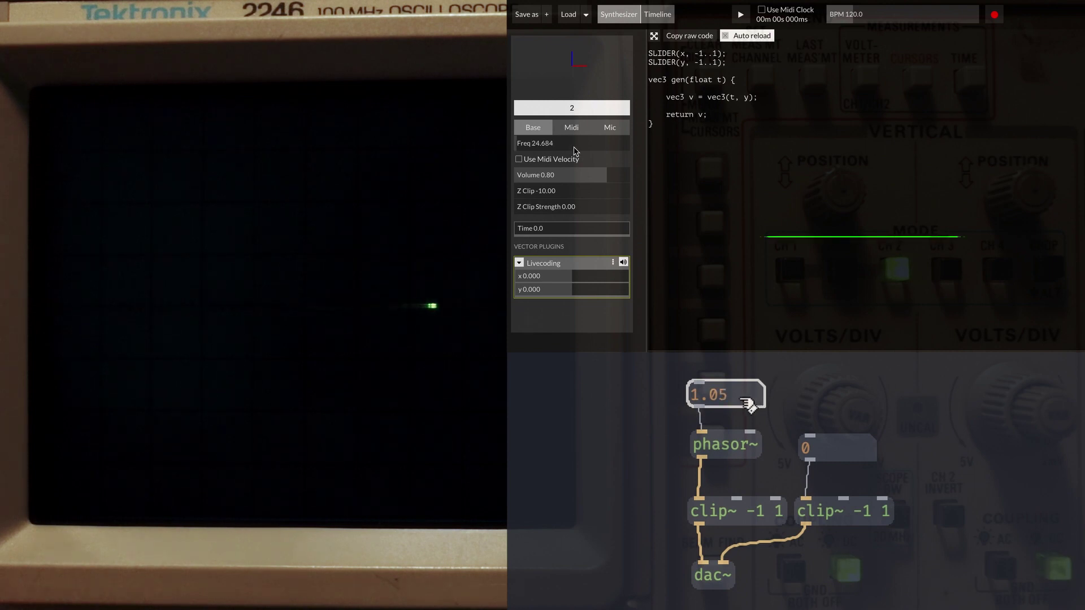
left_click_drag(754, 407, 745, 366)
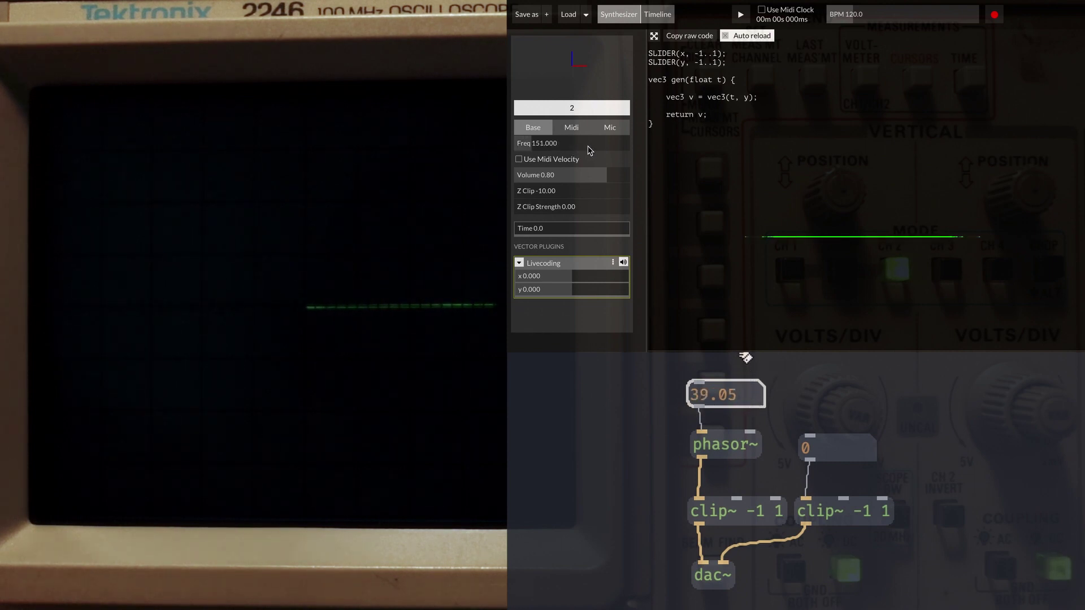
type("60")
key("Return")
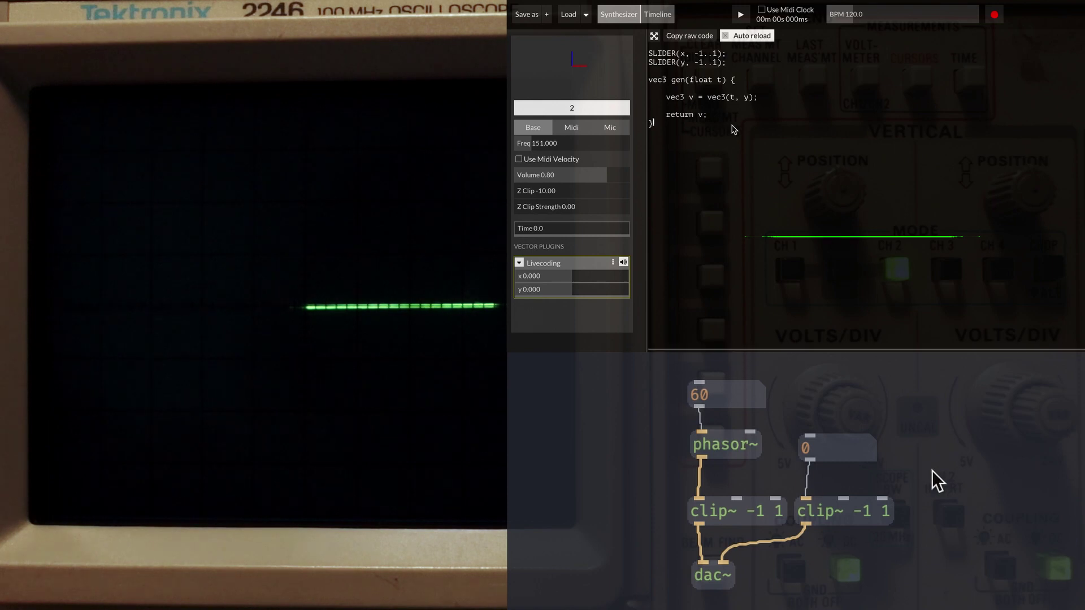
mouse_move(867, 460)
left_mouse_down()
mouse_move(859, 379)
mouse_move(872, 529)
mouse_move(873, 517)
left_mouse_up()
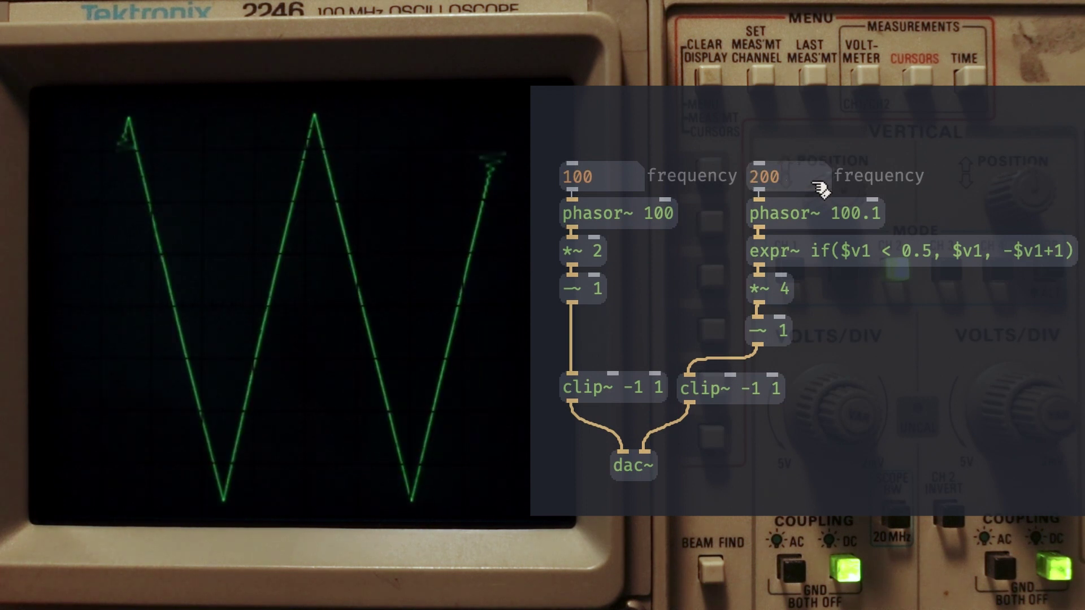
Change the second frequency box from 200 to 50.3, then to 3
double_click(789, 176)
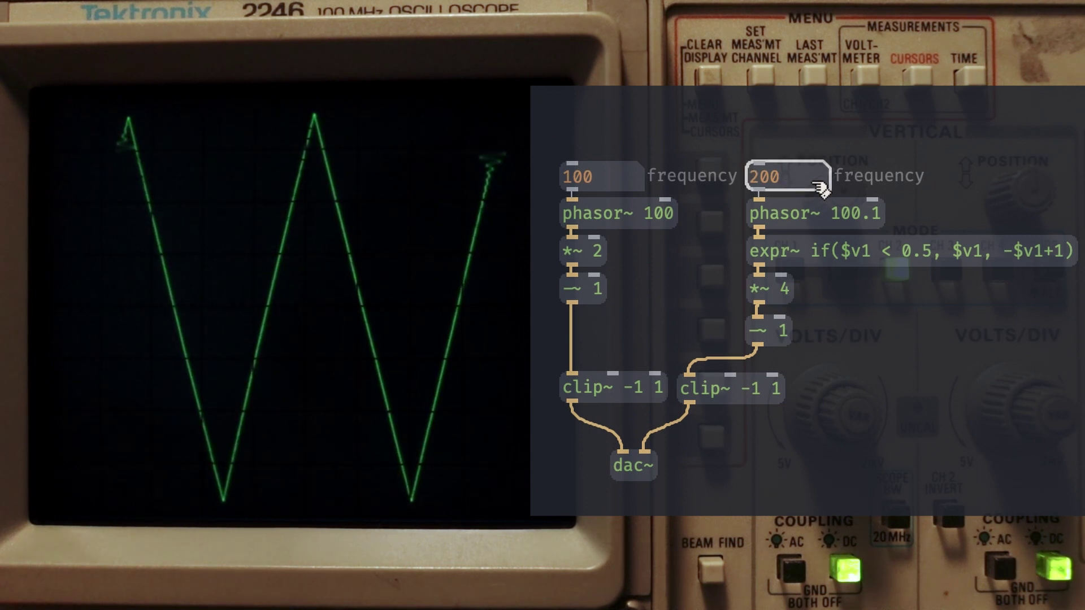
type("50.3")
key("Return")
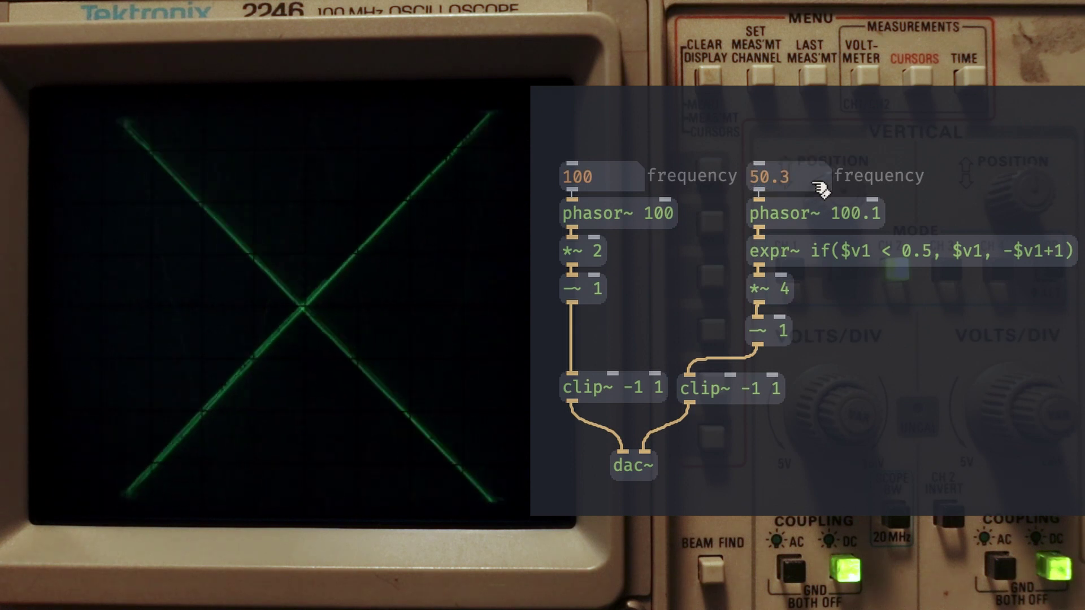
double_click(820, 189)
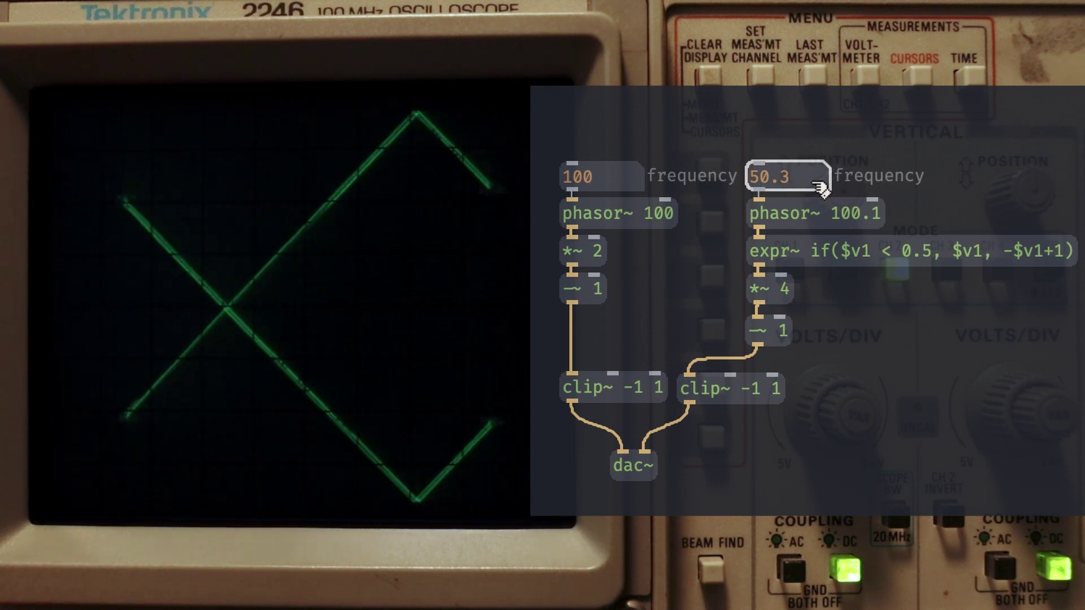
type("3...")
key("Return")
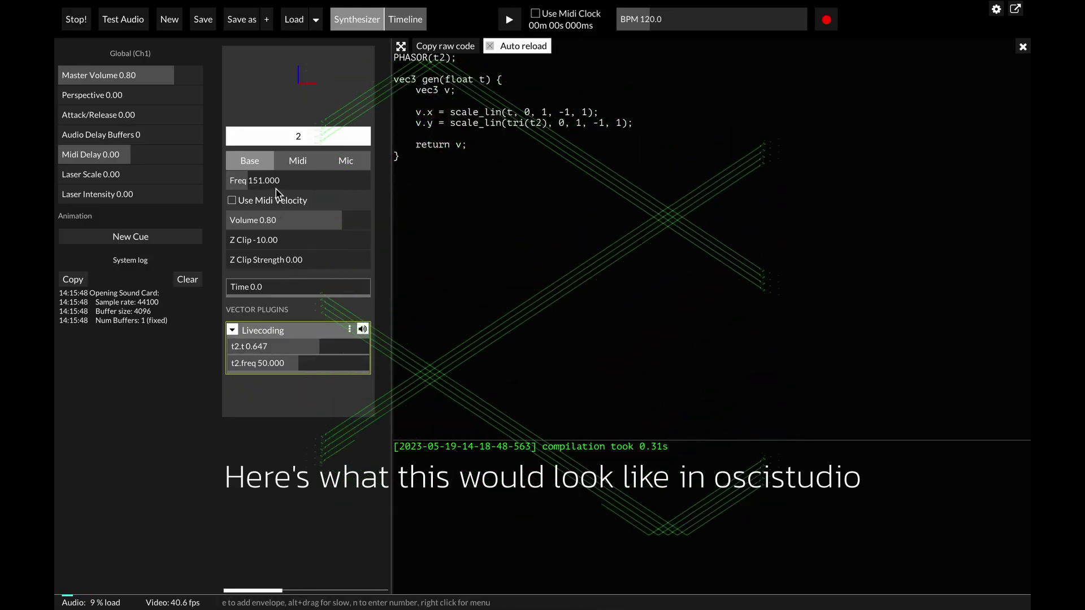
Nudge the Base panel Freq slider from 151 down to 150.2
left_click_drag(280, 190, 277, 190)
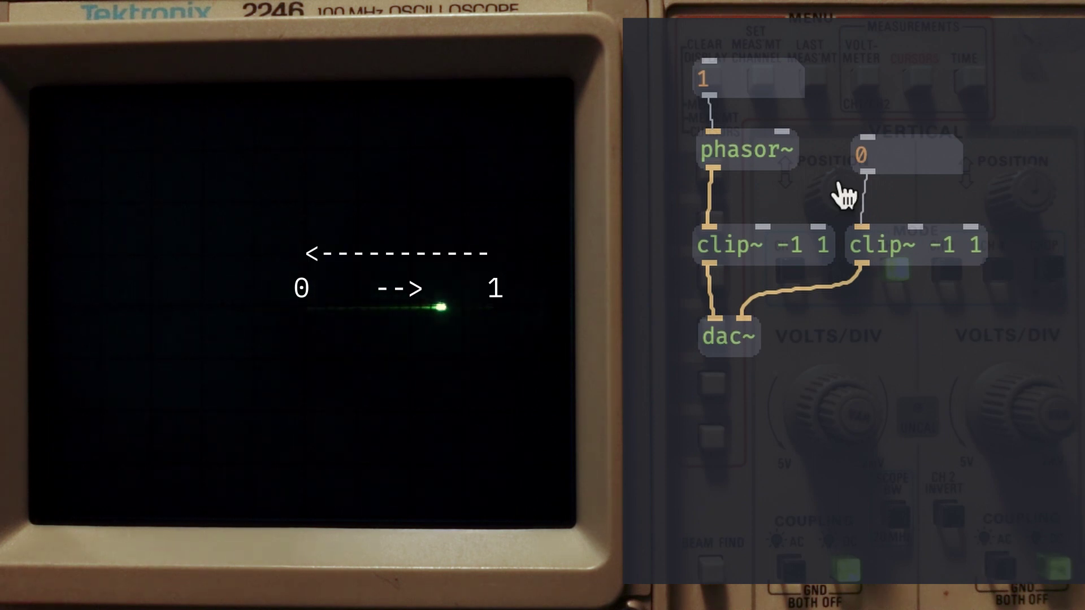
Retype the left channel's phasor~ object as osc~
double_click(747, 151)
type("osc~")
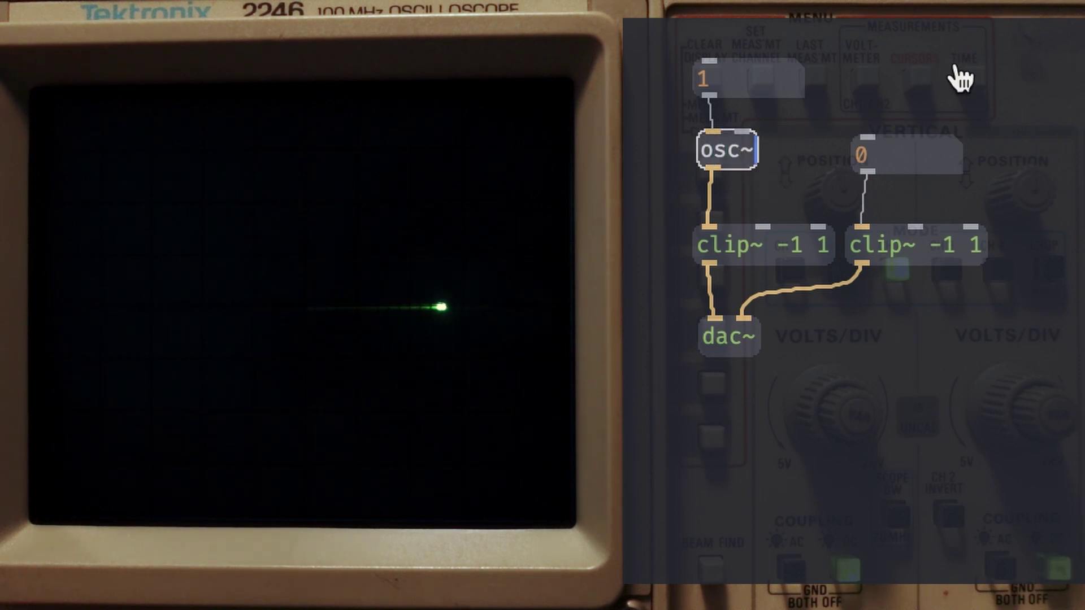
left_click(802, 145)
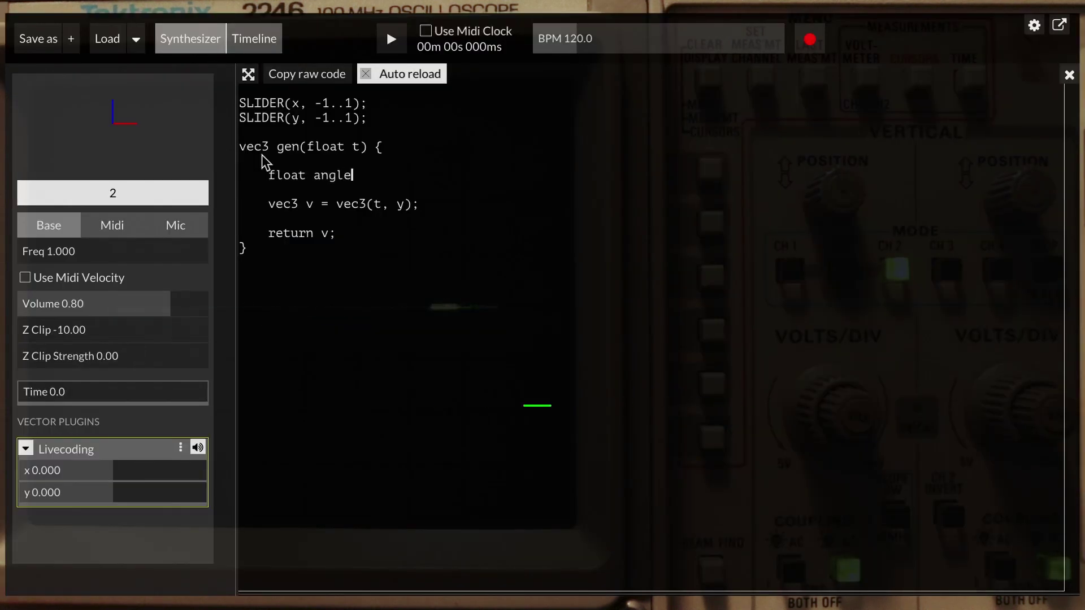
type("= t * two_pi;")
Select the t in vec3's x argument so it can be replaced with sin(angle)
double_click(375, 205)
type("sin(")
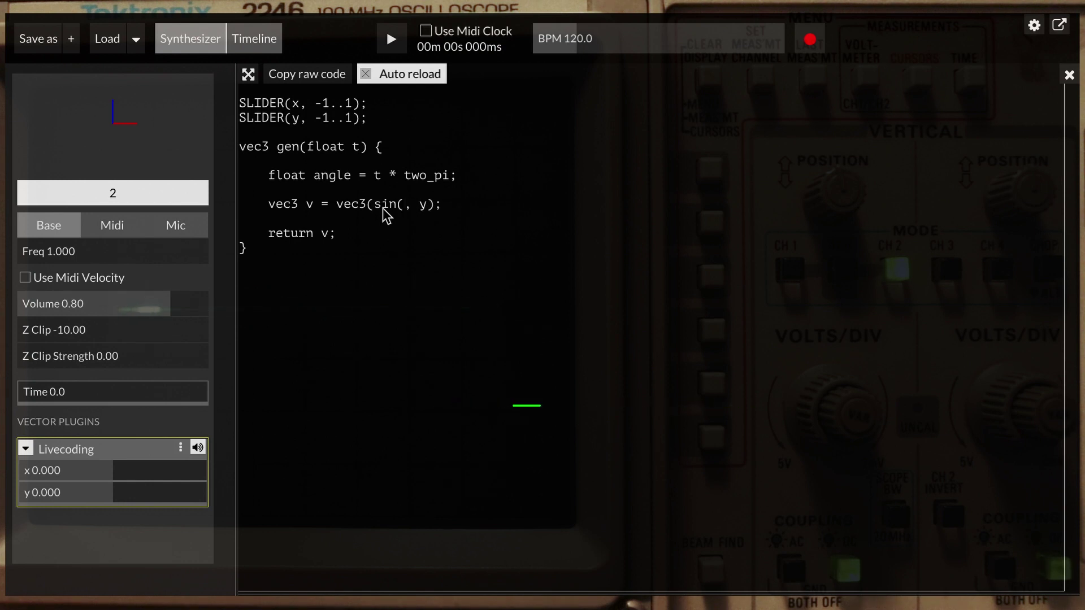
type("angle)")
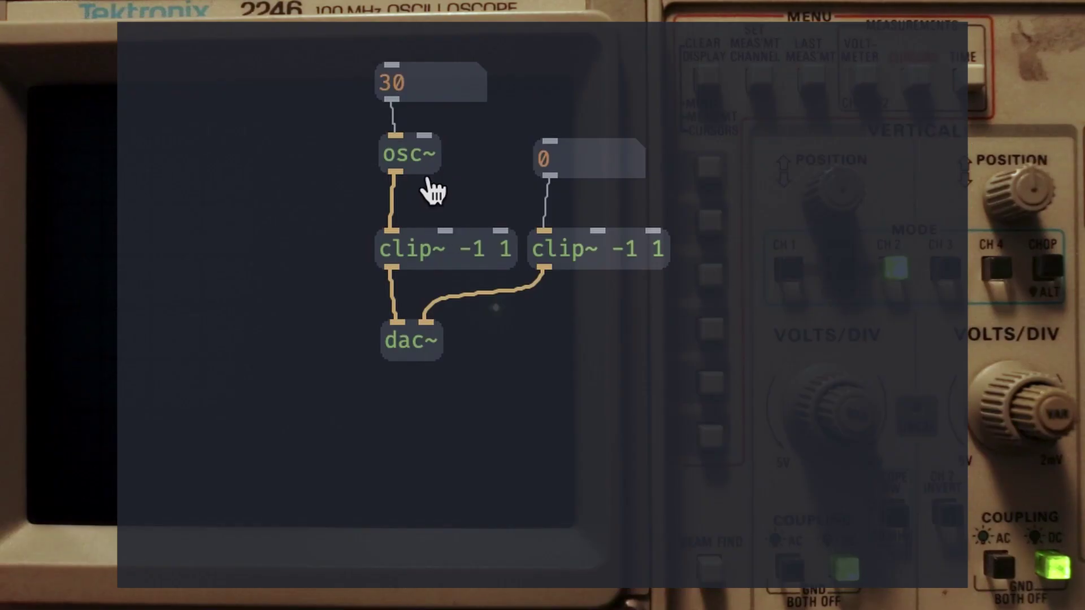
Rename the osc~ object to phasor~ and move clip~ and dac~ further down
double_click(415, 165)
key("BackSpace")
type("phasor~")
left_click(339, 162)
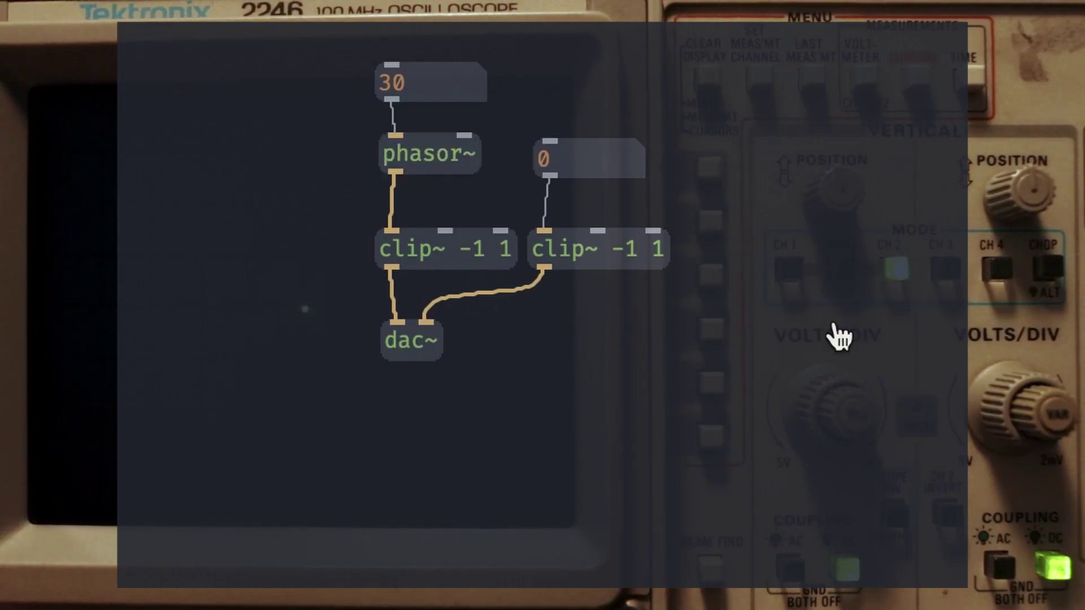
left_click_drag(759, 415, 346, 234)
key("shift+Down")
key("shift+Down")
key("shift+Down")
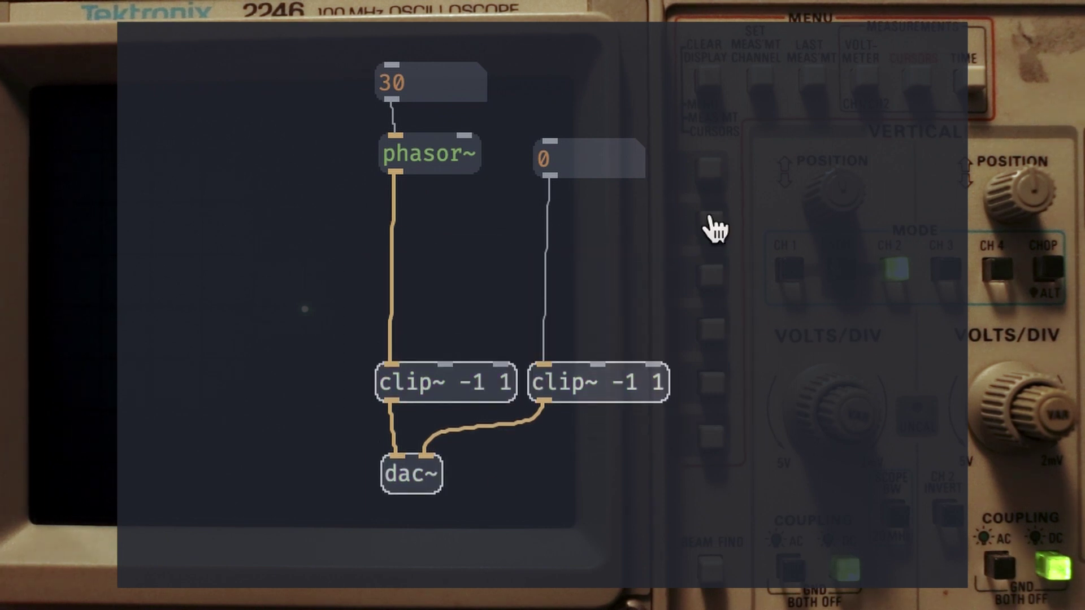
Delete the 0 box and old cord, then wire a cos~ from phasor~ to the left clip~
left_click(589, 158)
key("Delete")
left_click(392, 280)
key("Delete")
double_click(407, 183)
type("cos~")
left_click(615, 246)
left_click_drag(394, 222, 391, 366)
Add a phasor~ → +~ 0.25 → cos~ chain into the right clip~, and set frequency 30
double_click(509, 219)
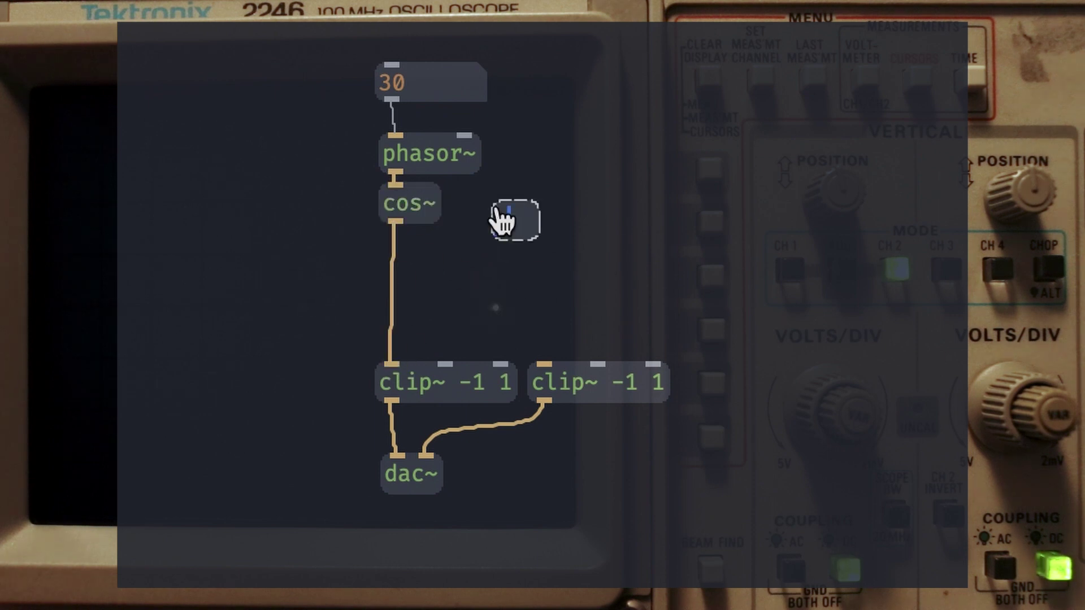
type("0.25")
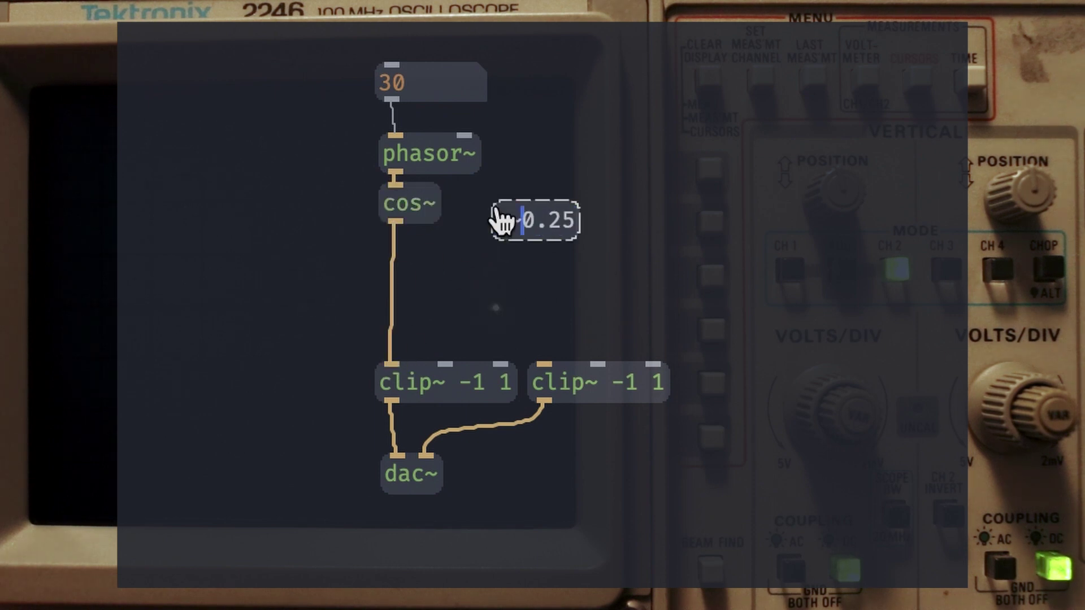
type("*~")
key("ctrl+1")
type("cos~")
left_click(695, 301)
left_click_drag(508, 290, 546, 375)
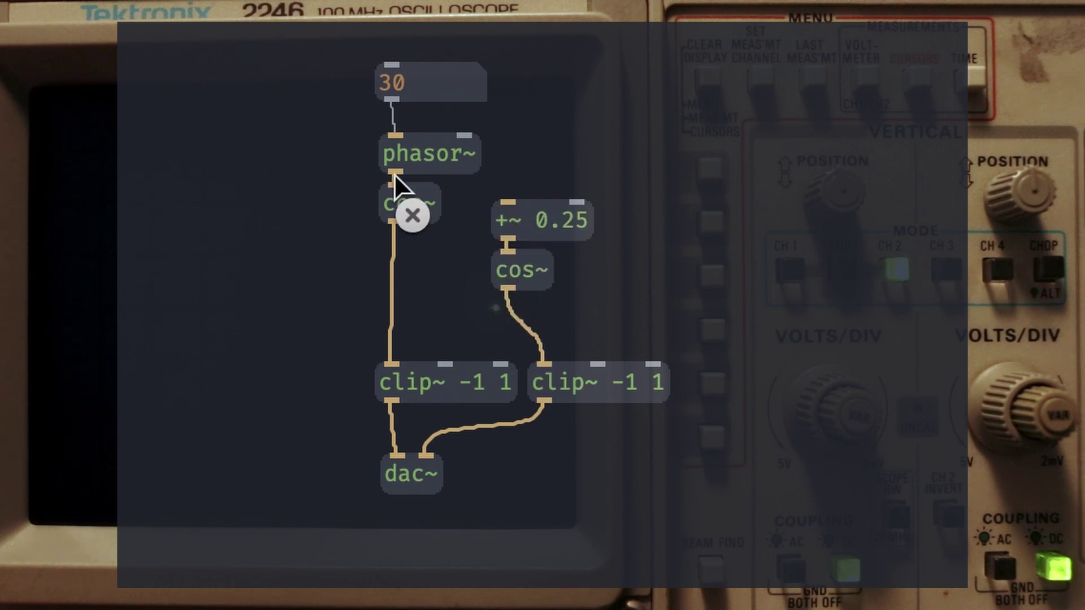
left_click_drag(394, 175, 506, 205)
left_click_drag(410, 204, 413, 222)
double_click(441, 82)
type("0")
key("Return")
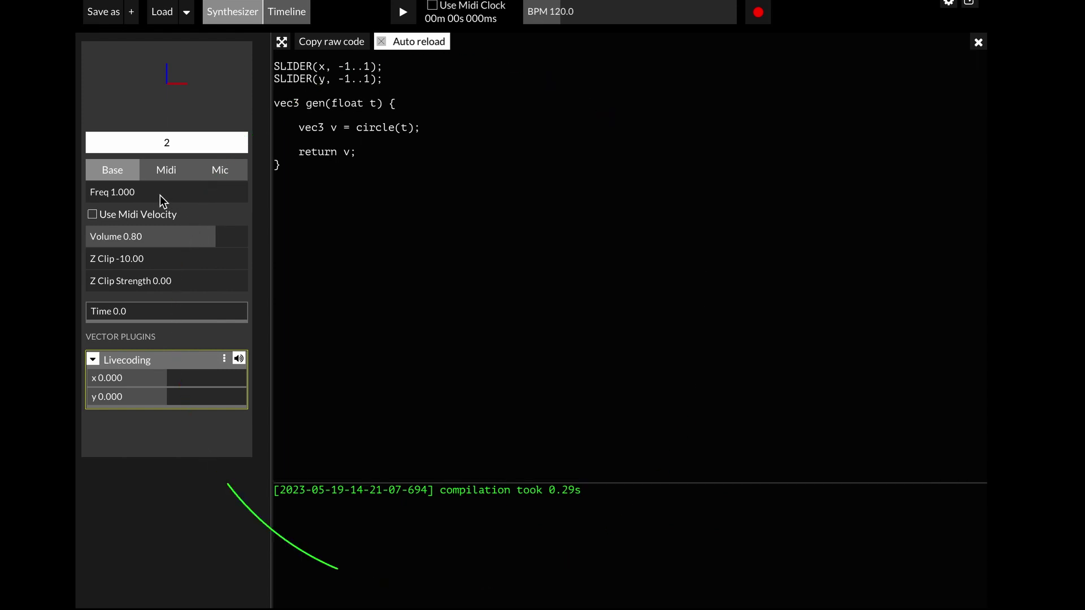
Drag the Freq slider up to about 58.9 so the full circle draws
left_click_drag(89, 192, 169, 195)
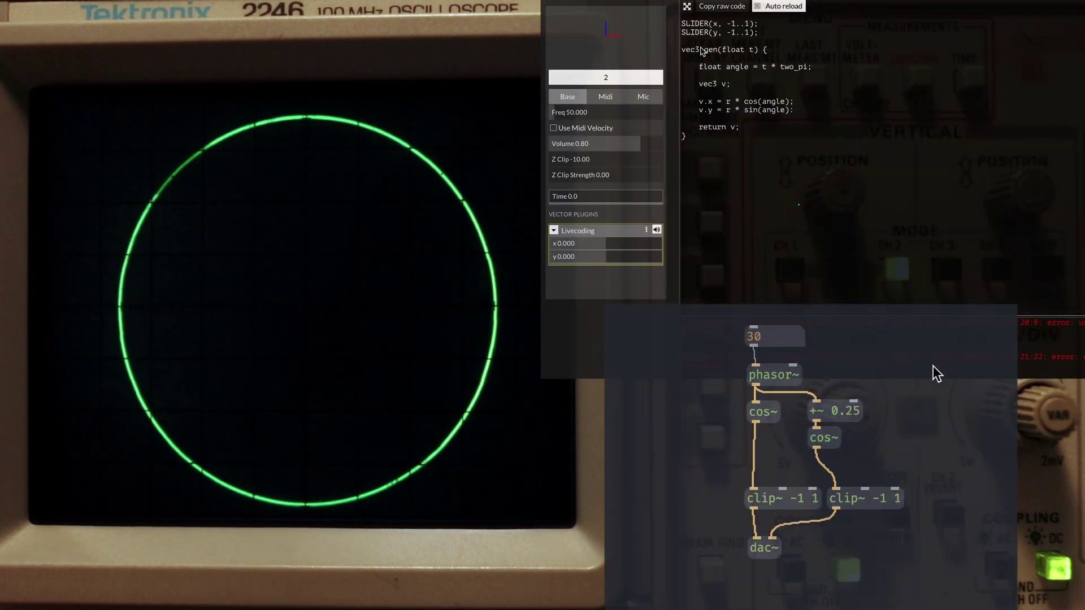
Move clip~ and dac~ down and remove the left cos~ to clip~ cord
left_click_drag(933, 577, 750, 495)
left_click(754, 458)
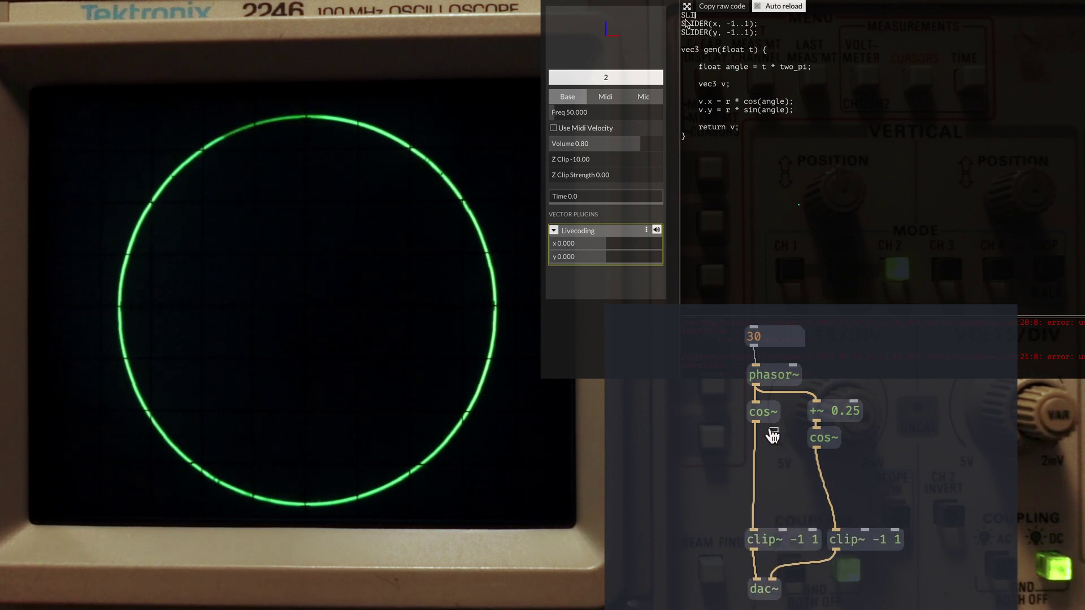
left_click(764, 469)
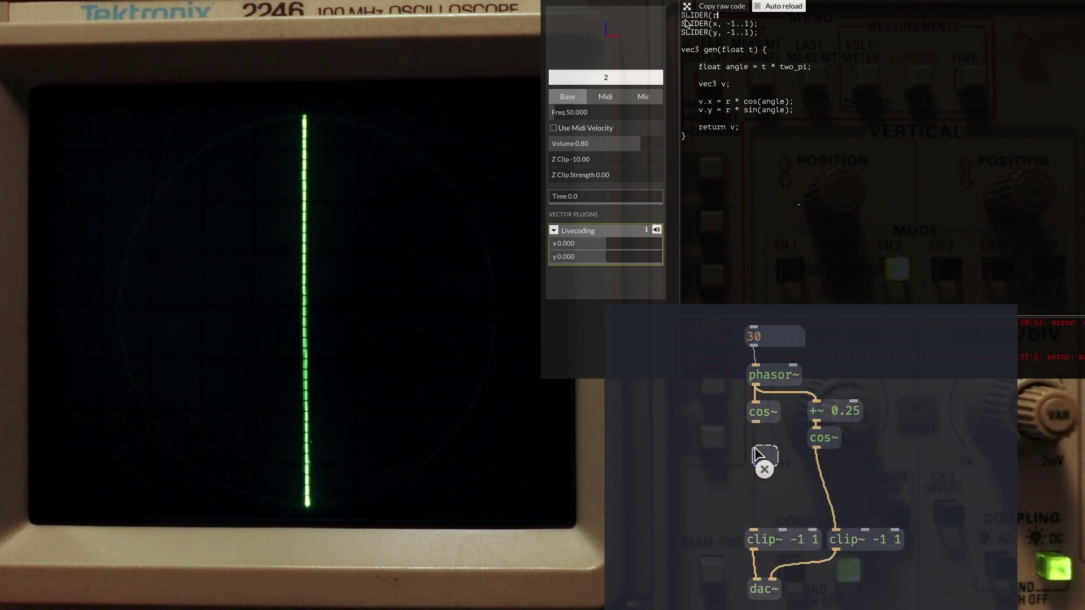
Place a *~ under the left cos~ and duplicate it for the right channel
double_click(758, 454)
type("*~")
key("Return")
double_click(767, 458)
key("ctrl+d")
key("shift+Right")
key("shift+Right")
key("shift+Right")
key("shift+Right")
left_click_drag(910, 566, 827, 448)
mouse_move(577, 245)
left_mouse_down()
mouse_move(638, 246)
mouse_move(590, 263)
left_mouse_up()
Wire the left *~ into clip~ and connect a new radius box to both *~ objects
left_click(757, 533)
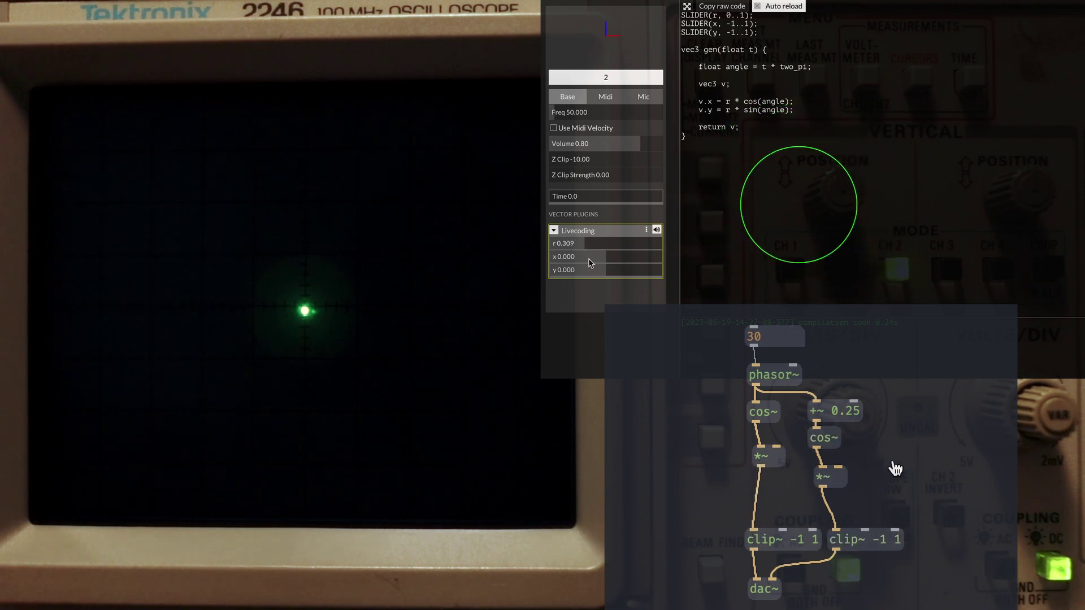
double_click(895, 449)
type("0")
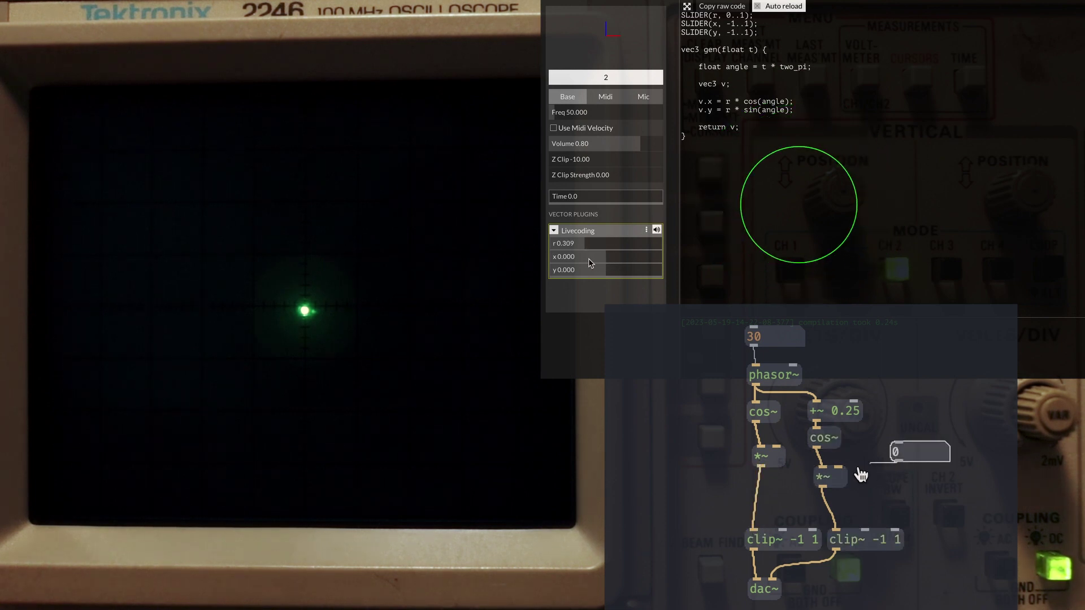
left_click_drag(841, 469, 896, 470)
mouse_move(776, 447)
left_mouse_down()
mouse_move(883, 480)
mouse_move(899, 448)
mouse_move(930, 484)
mouse_move(952, 594)
left_mouse_up()
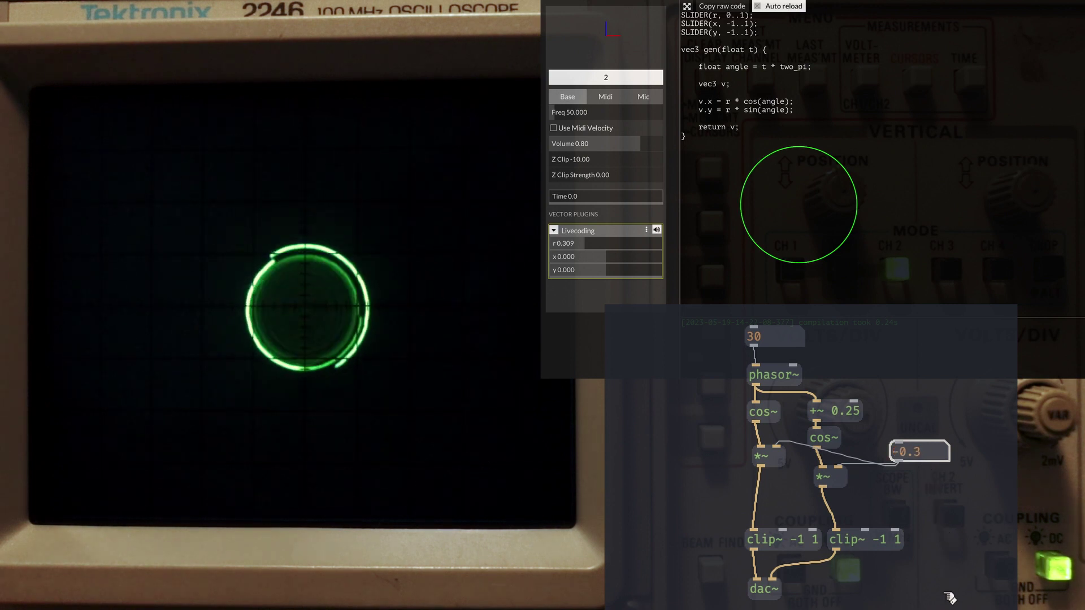
Set the radius box to 0.77 and select the x offset number box
left_click_drag(920, 452, 949, 484)
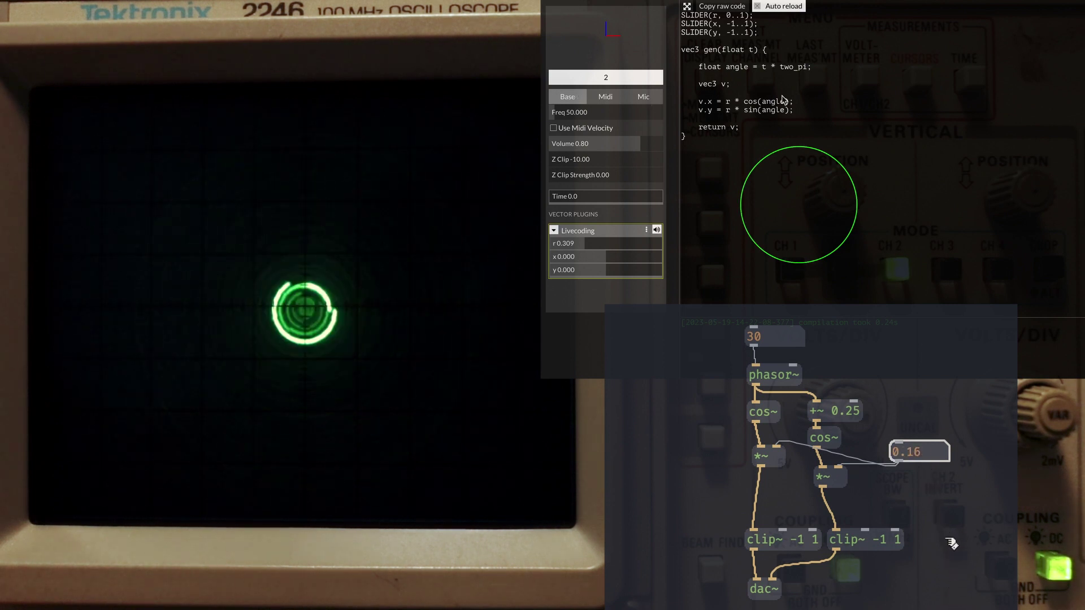
left_click(938, 504)
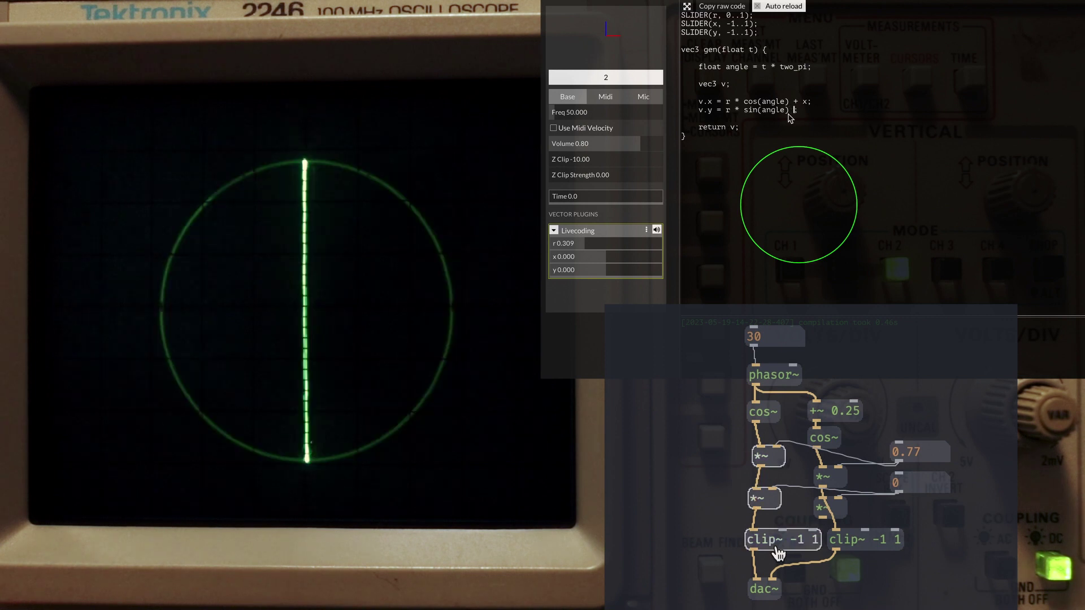
type("+")
type("y")
left_click(925, 484)
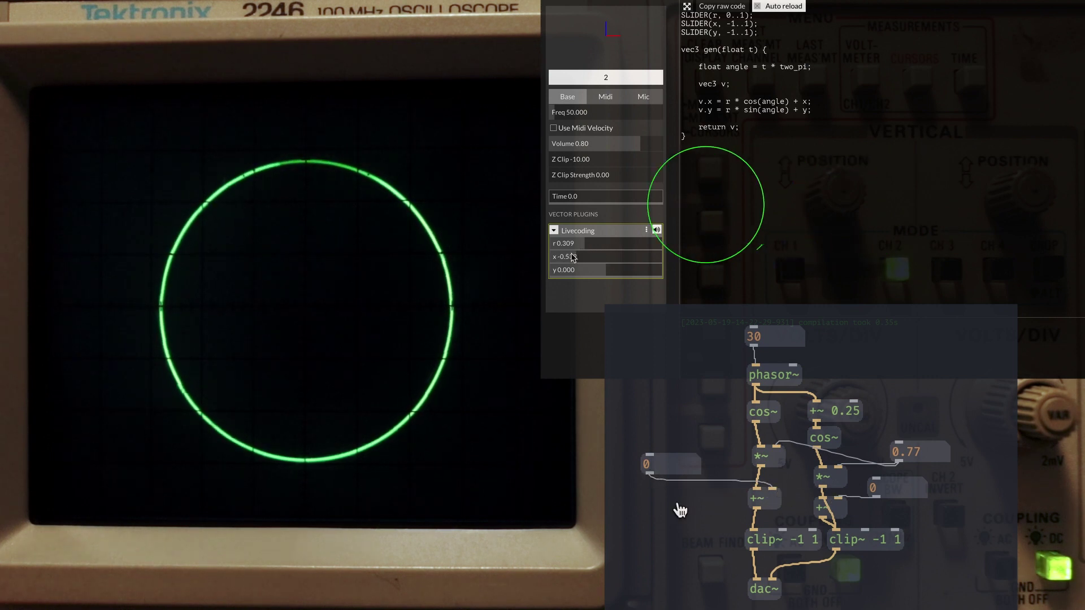
Shift the x offset to 0.188, reset it to 0, and shrink the radius to 0.44
mouse_move(573, 257)
left_mouse_down()
mouse_move(607, 257)
mouse_move(581, 270)
mouse_move(600, 270)
left_mouse_up()
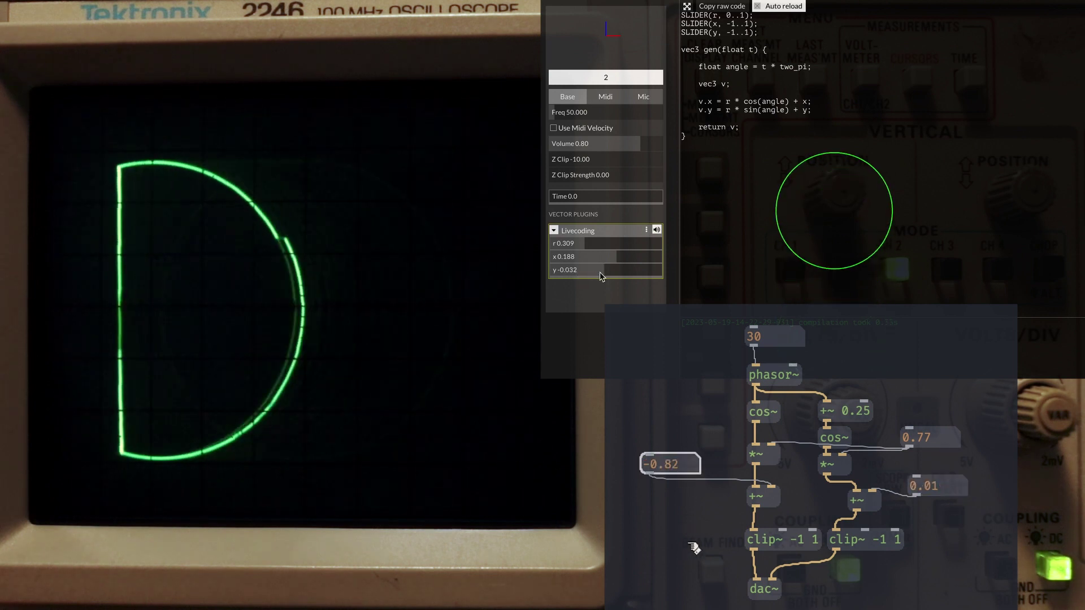
left_click_drag(670, 465, 725, 475)
left_click_drag(920, 437, 940, 407)
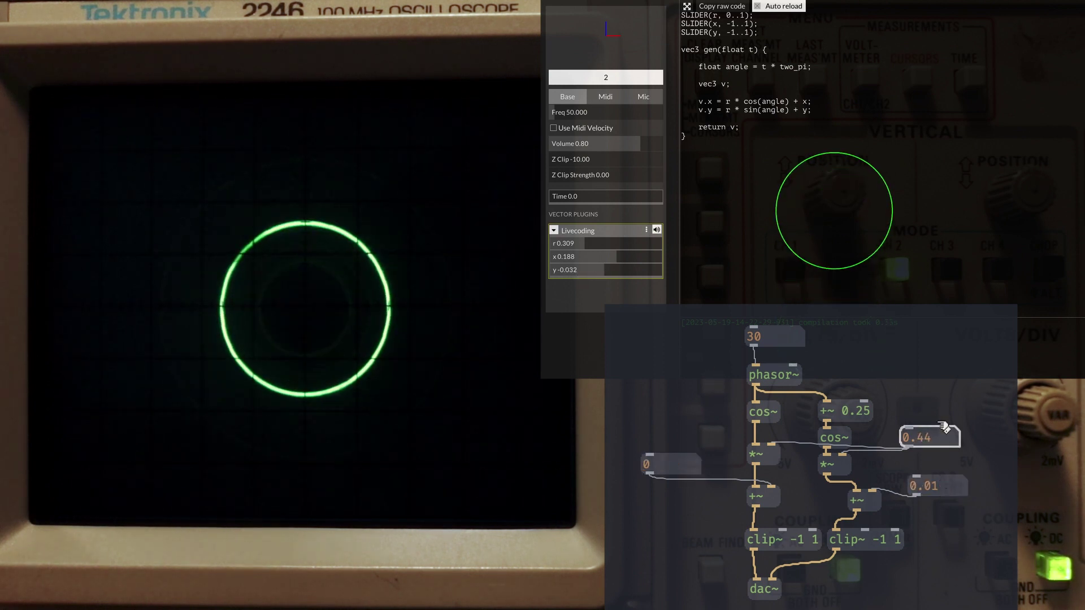